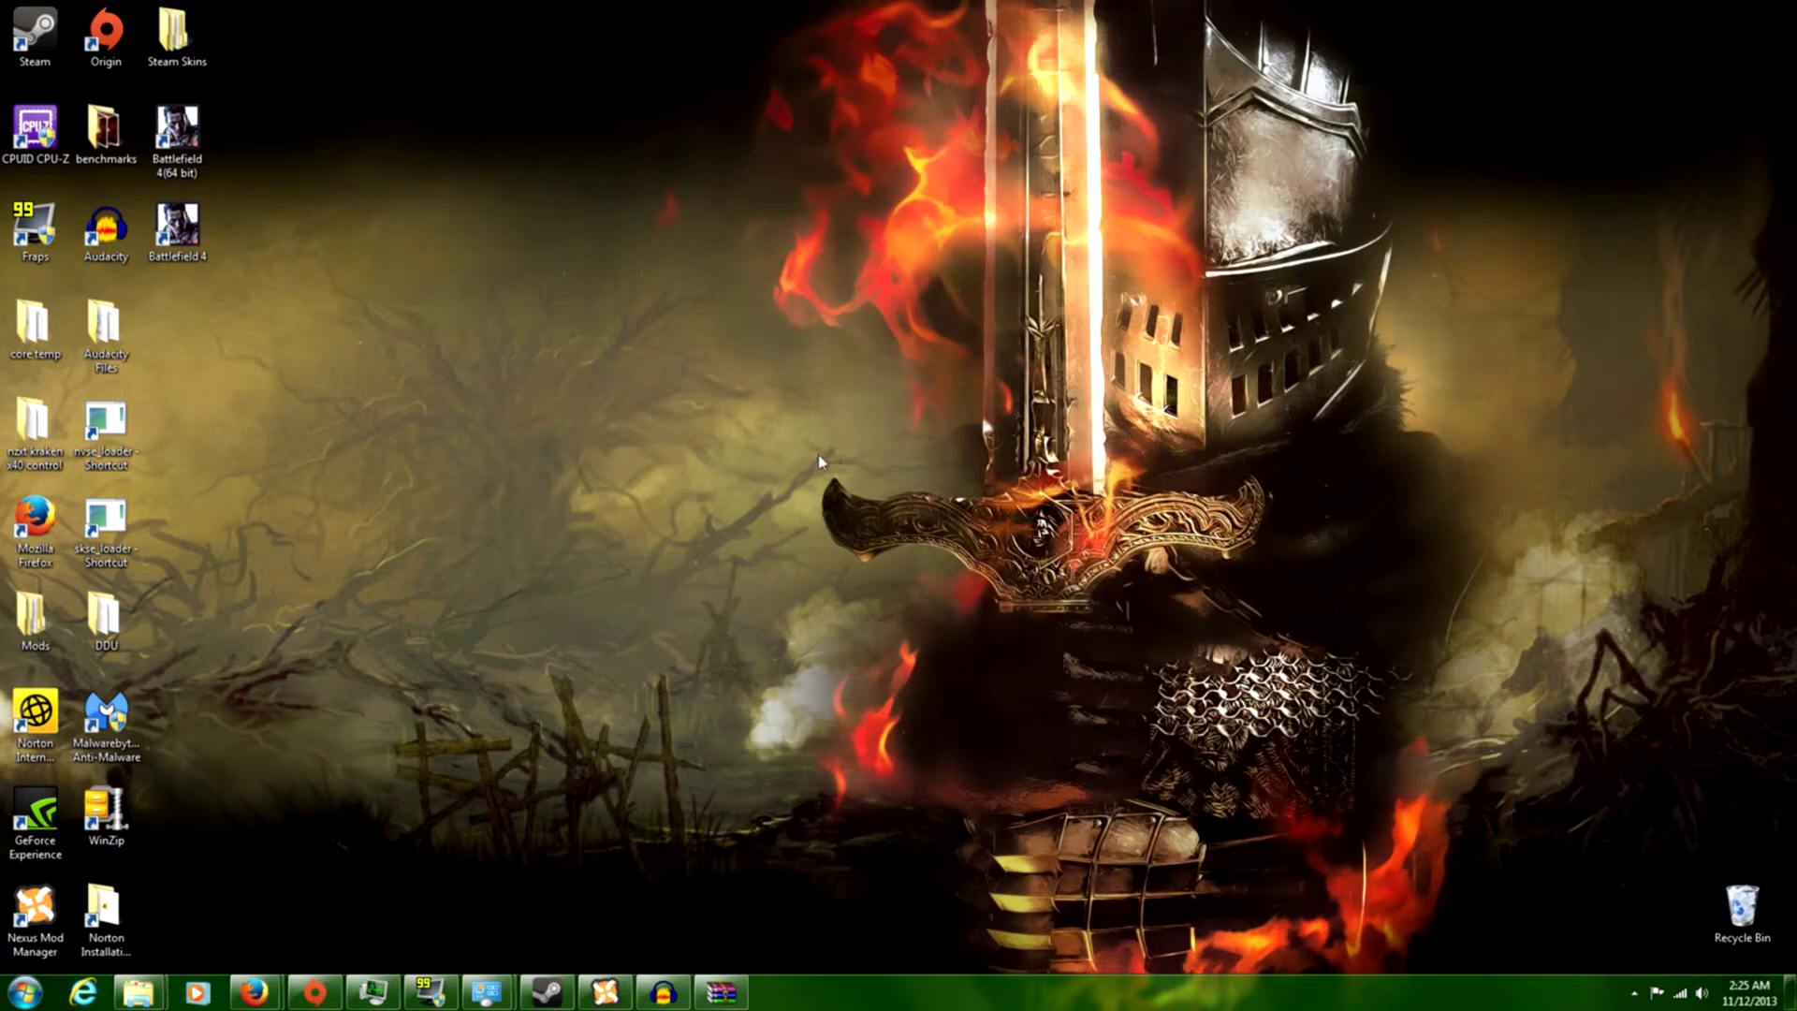
- Minimize Steam, bring up the Dark Souls DATA folder, and open the DSfix config in Notepad
left_click(548, 991)
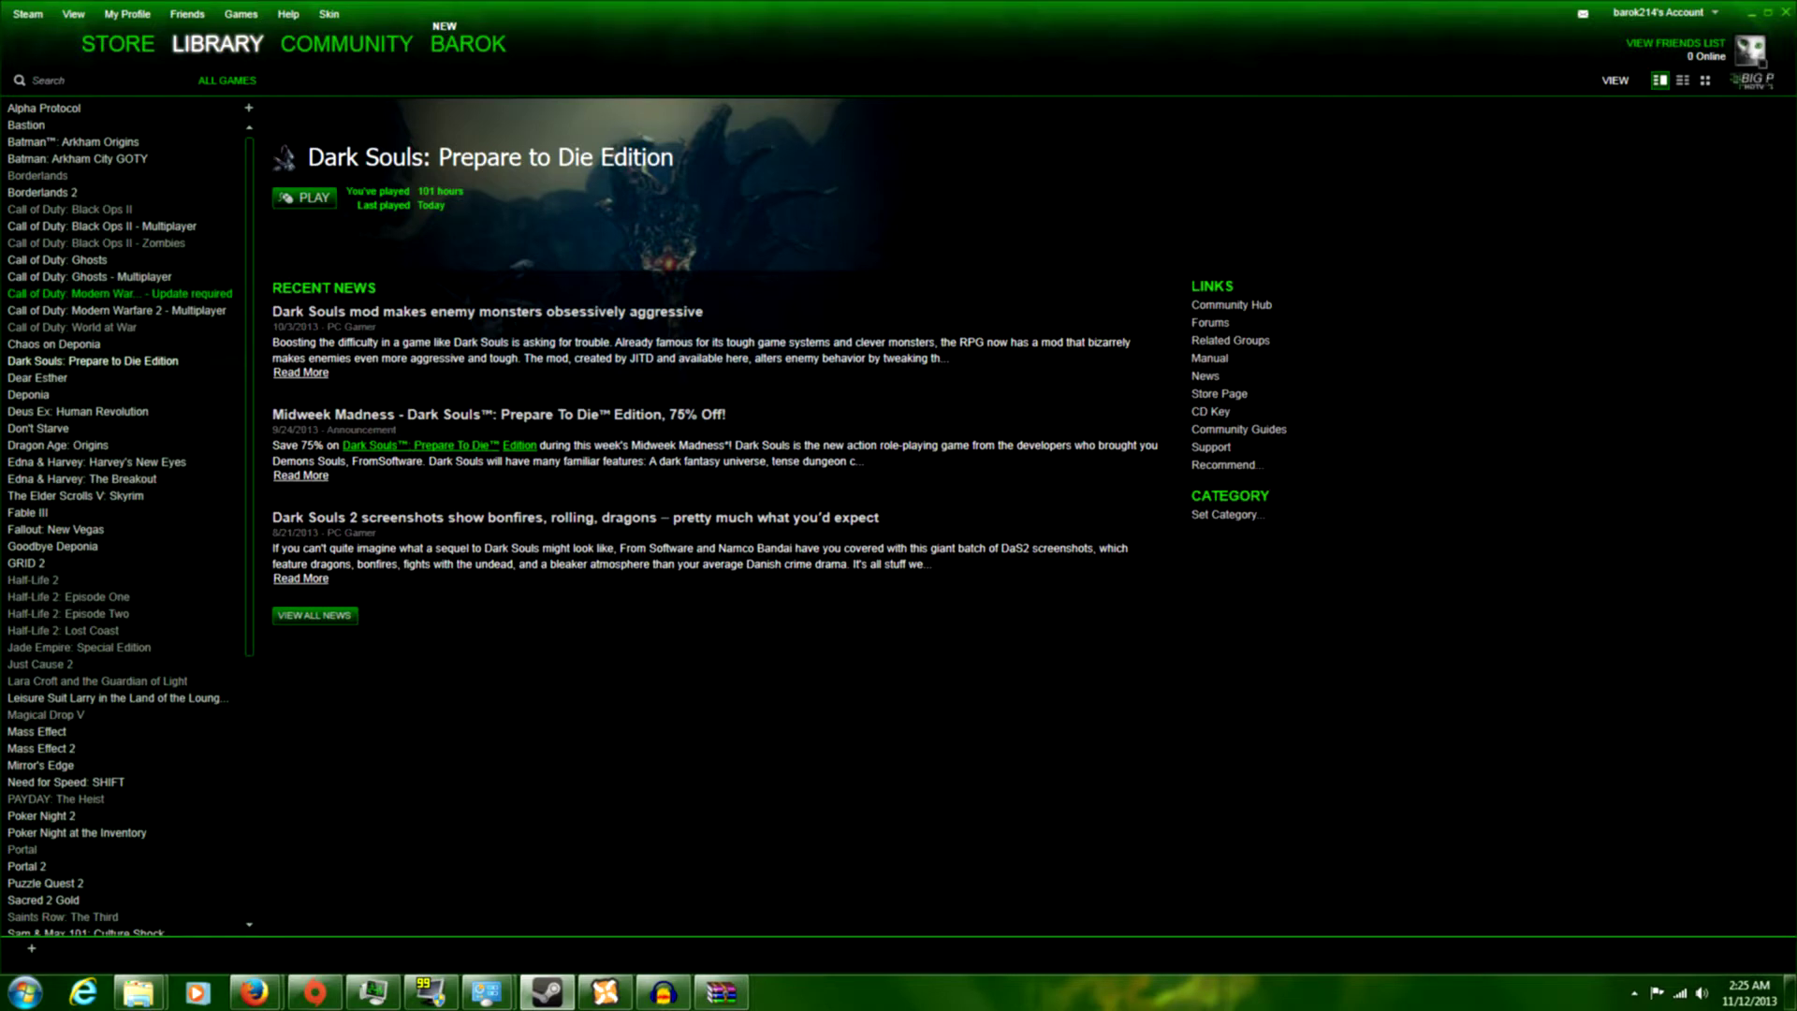
left_click(1751, 14)
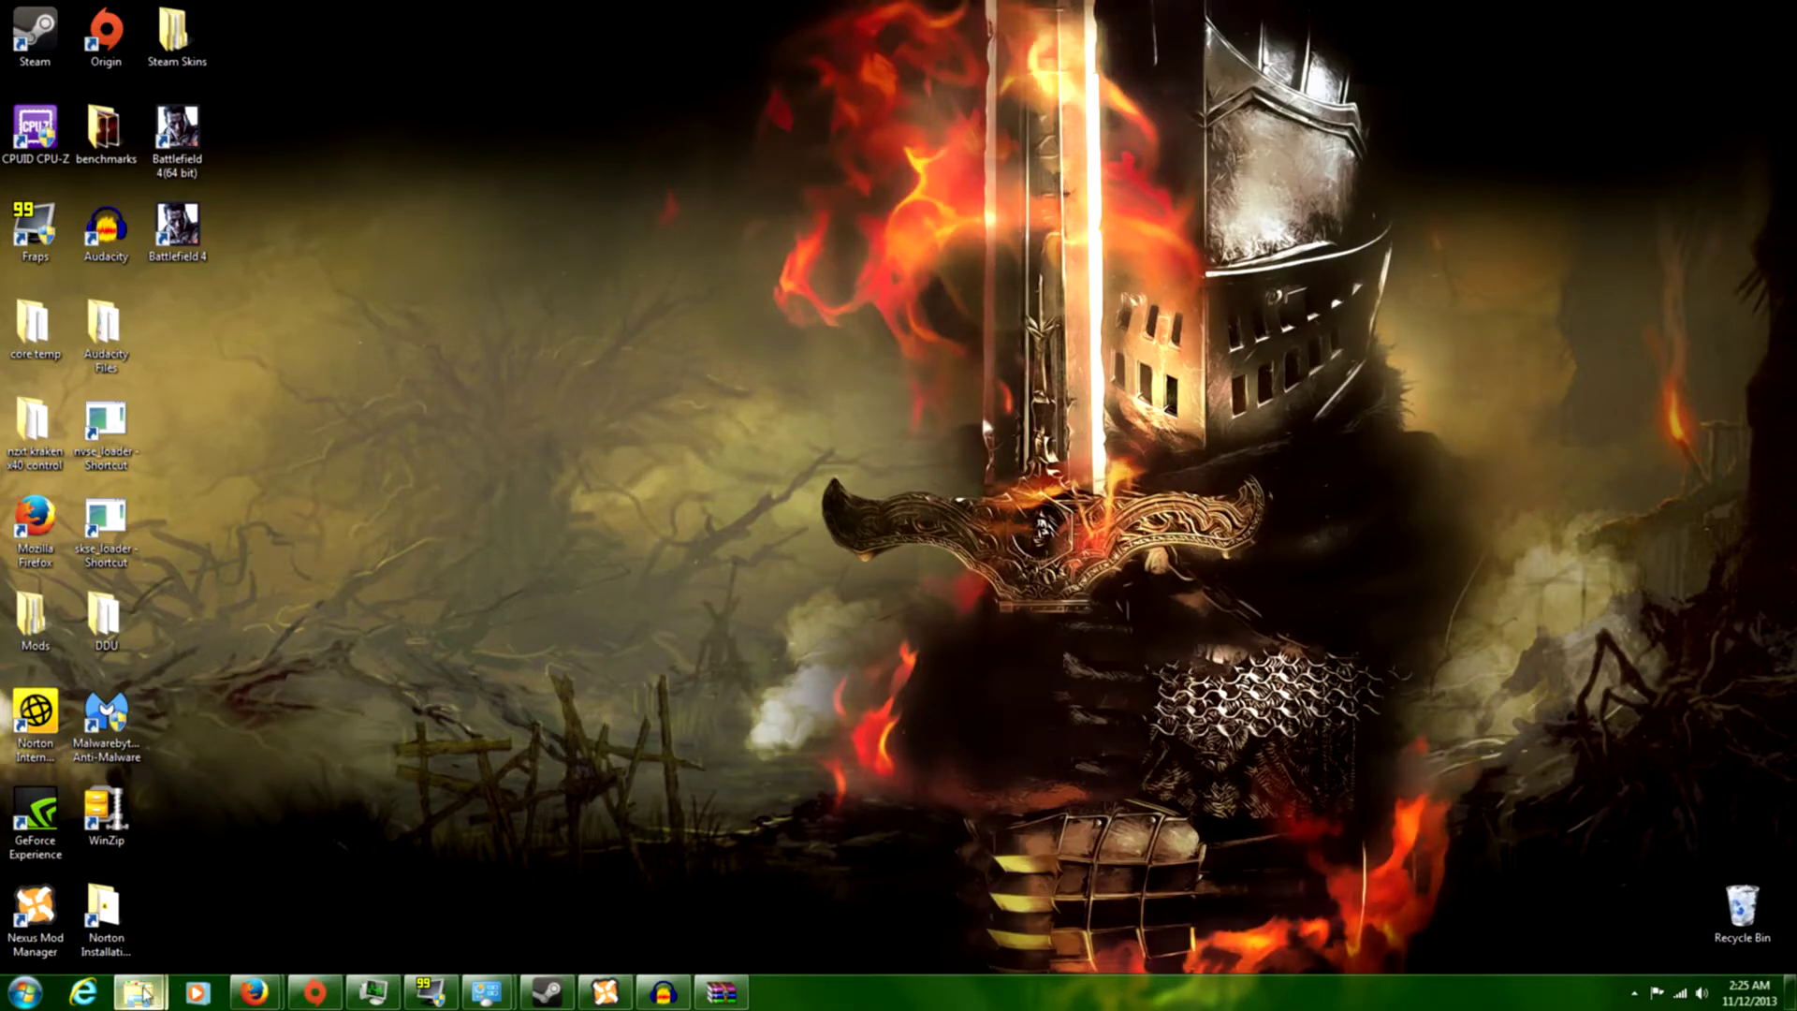
mouse_move(138, 991)
left_click(152, 878)
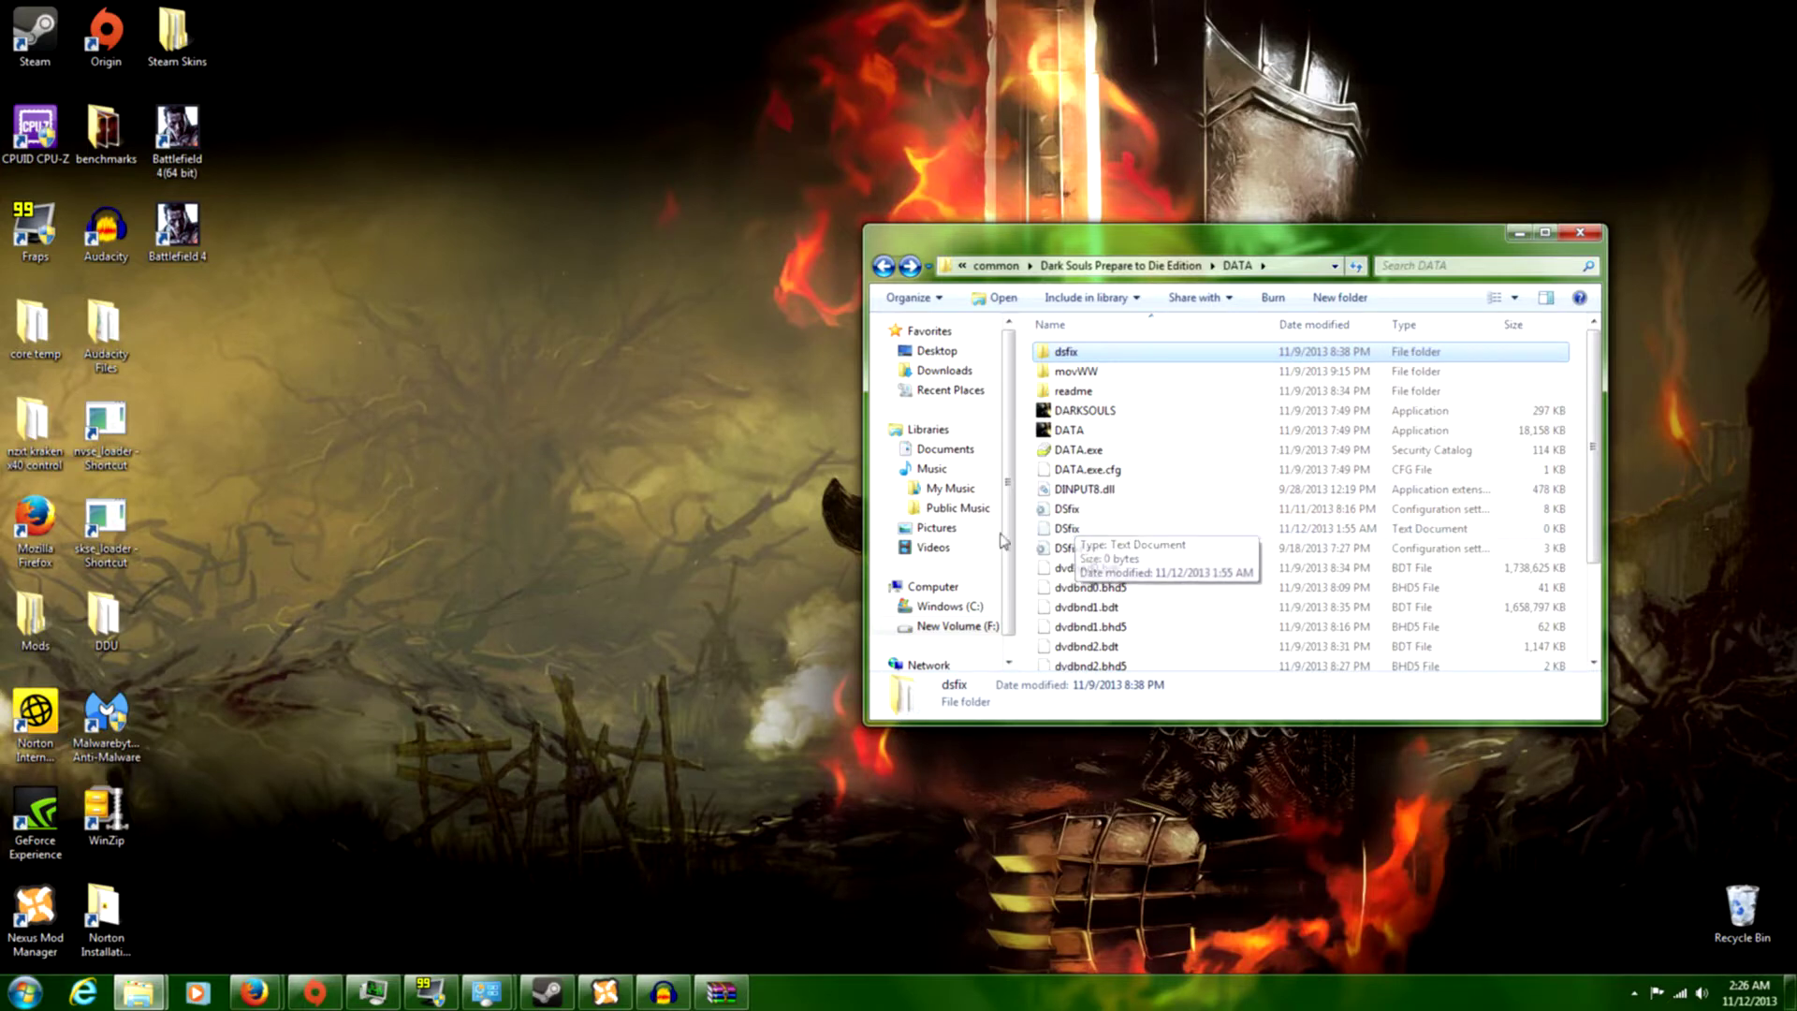
double_click(1073, 510)
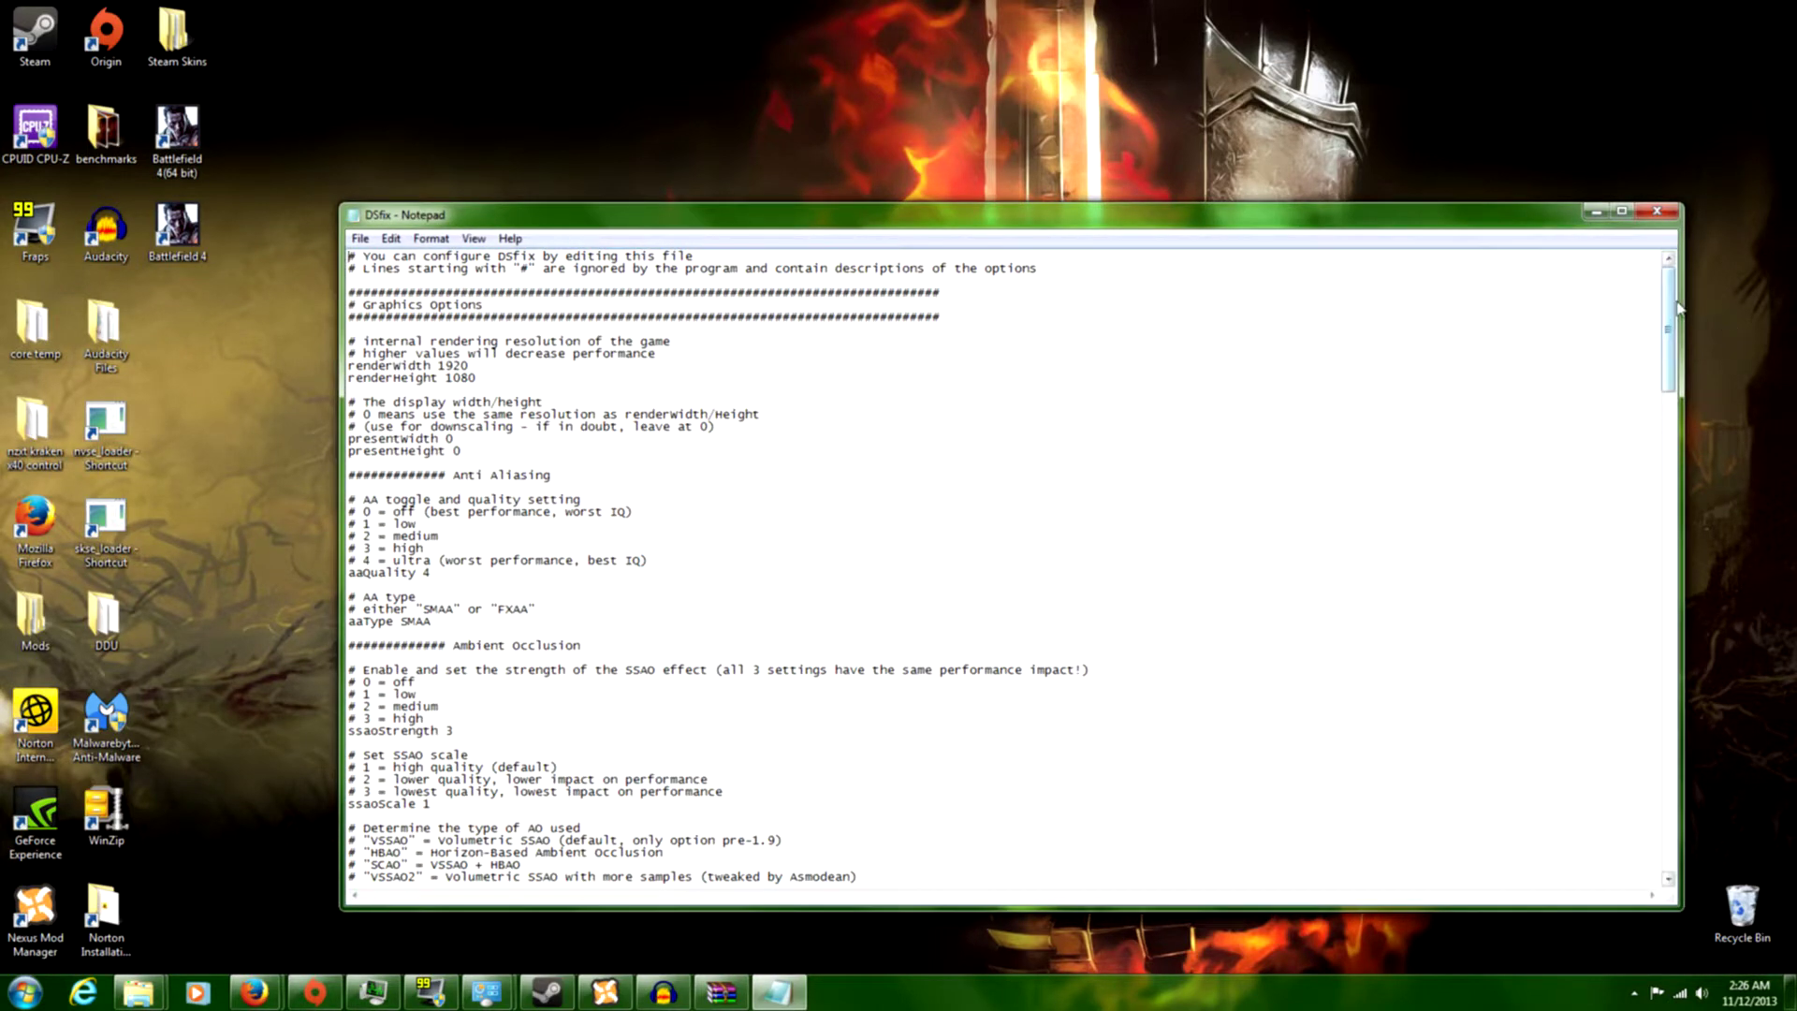
- Change enableTextureOverride to 1 under the DSfix Texture Override Options
left_click_drag(1669, 304, 1678, 710)
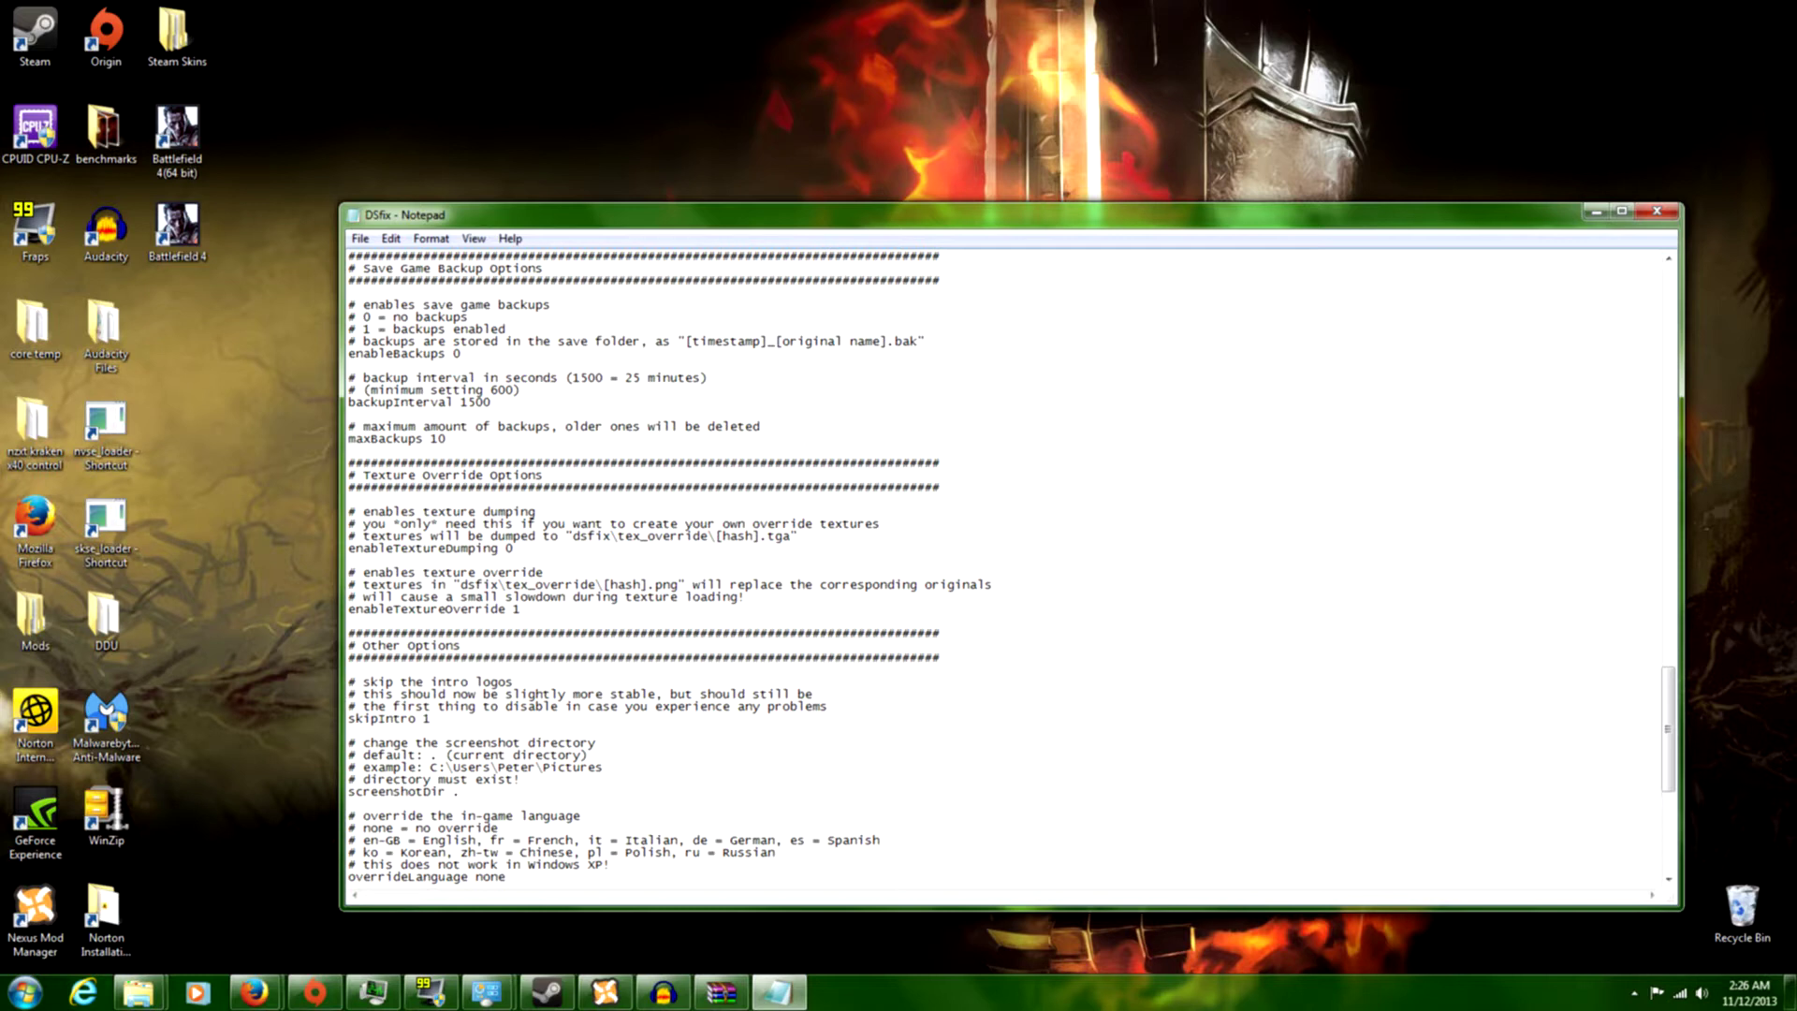
double_click(515, 609)
type("1")
scroll(1010, 561, "up", 10)
left_click_drag(1673, 669, 1674, 312)
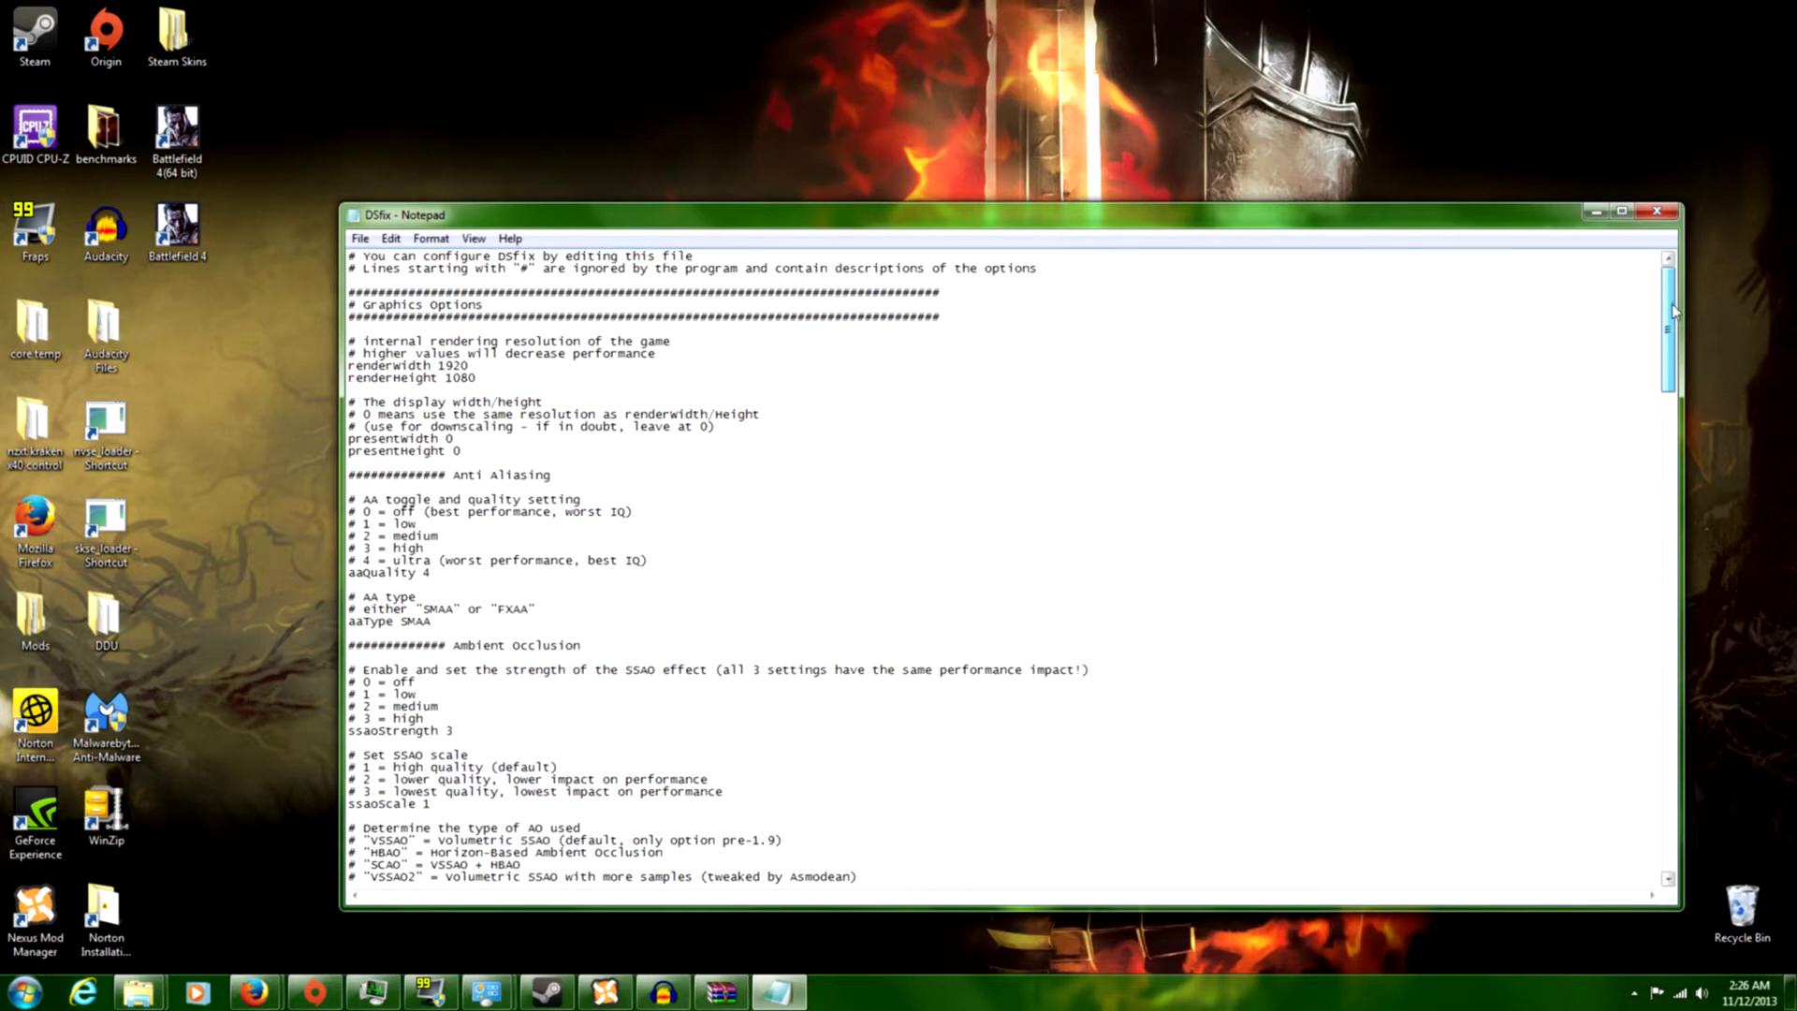
scroll(1010, 562, "down", 5)
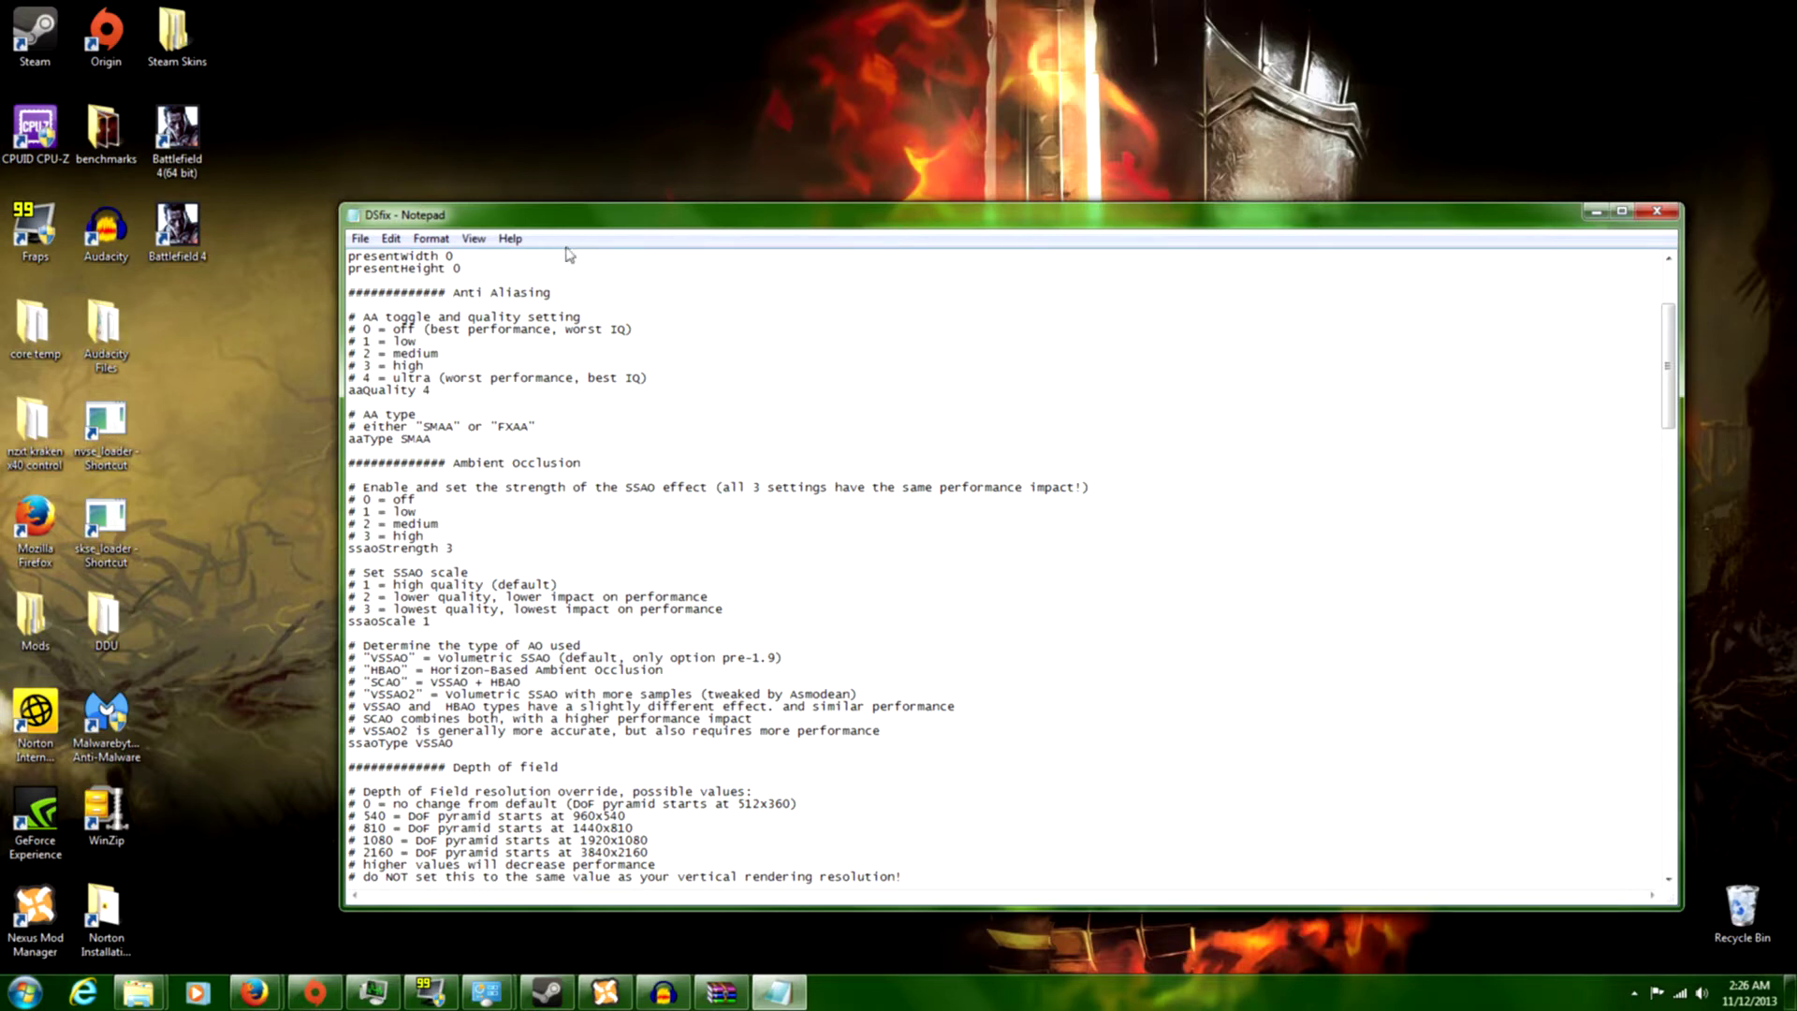
scroll(1011, 561, "down", 2)
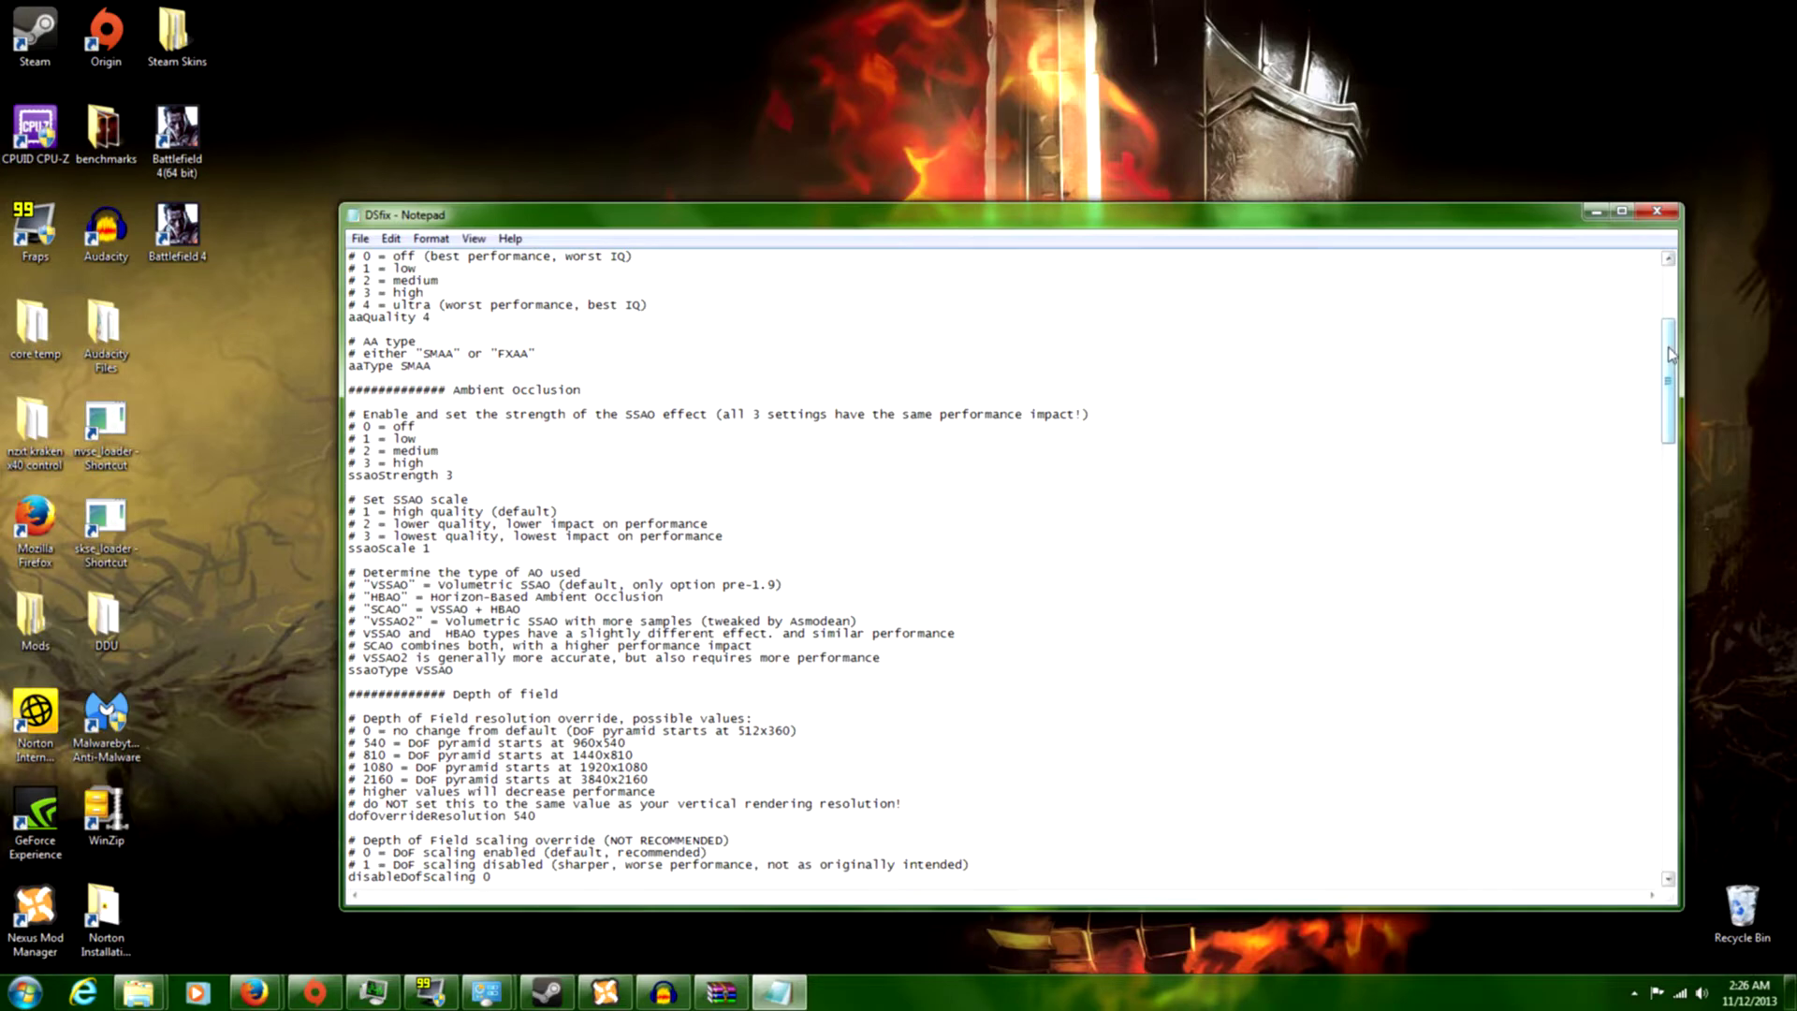
left_click_drag(1674, 355, 1675, 806)
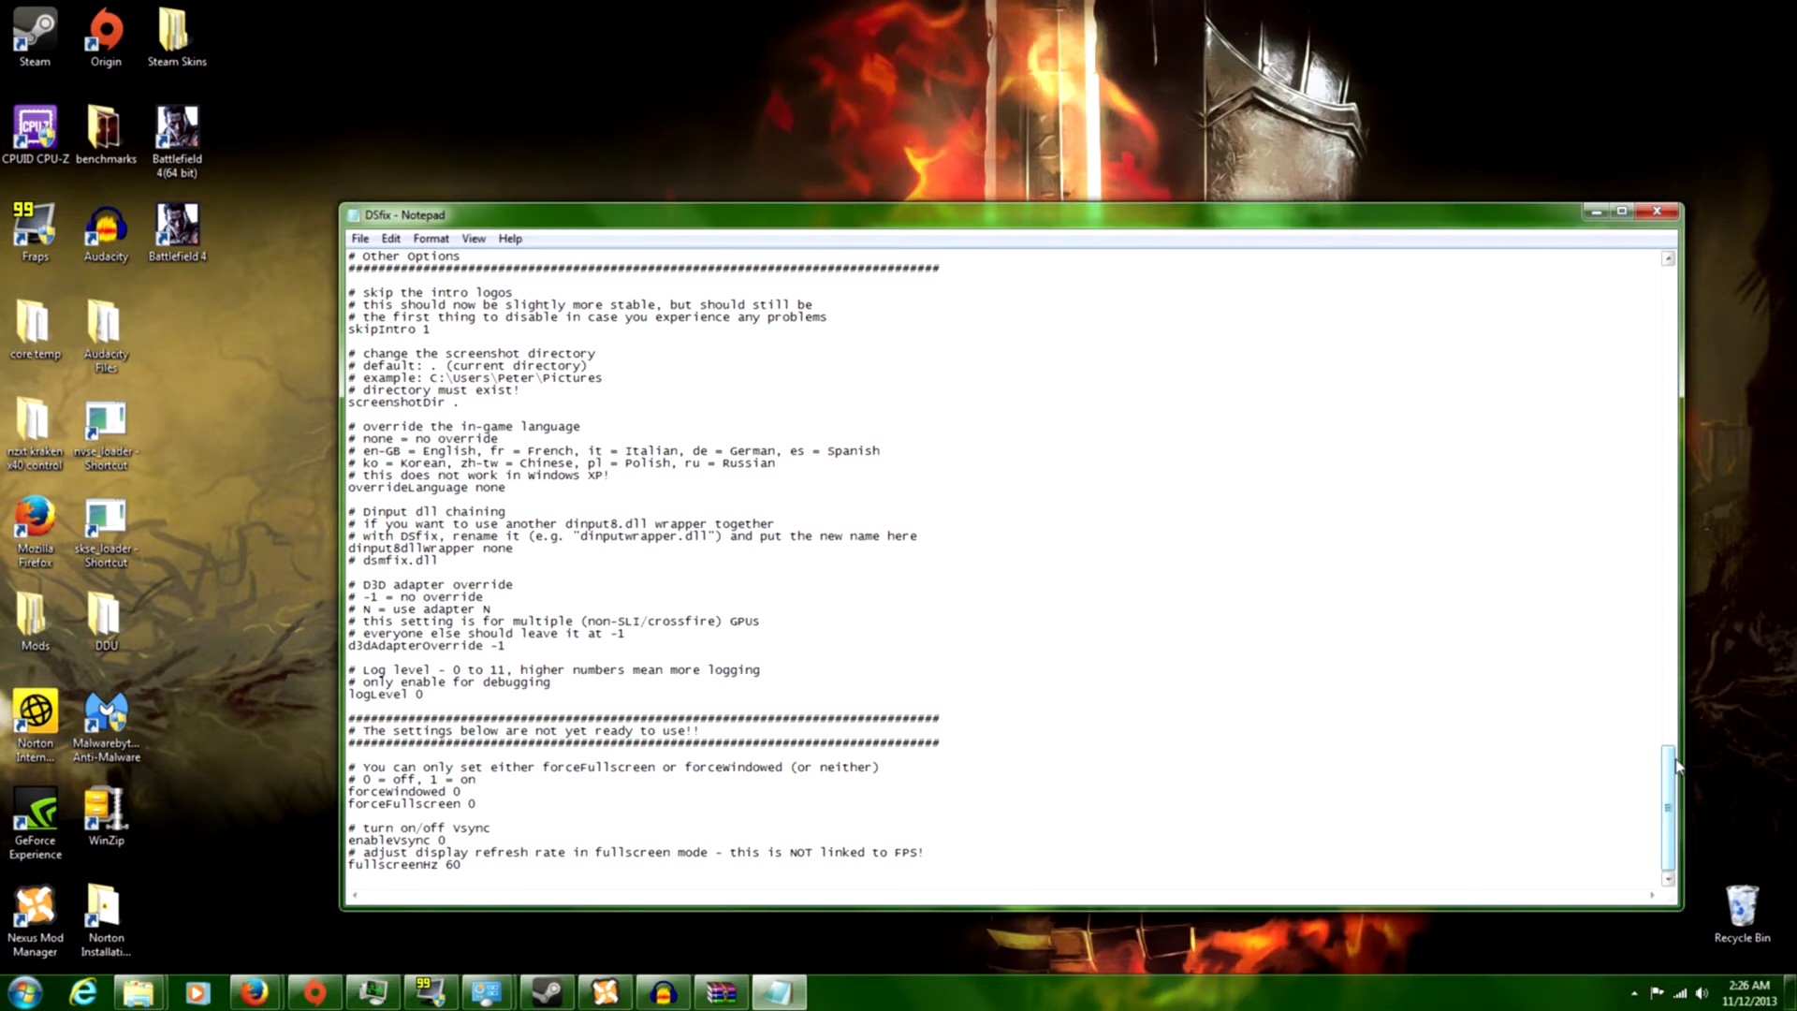
left_click_drag(1675, 765, 1662, 742)
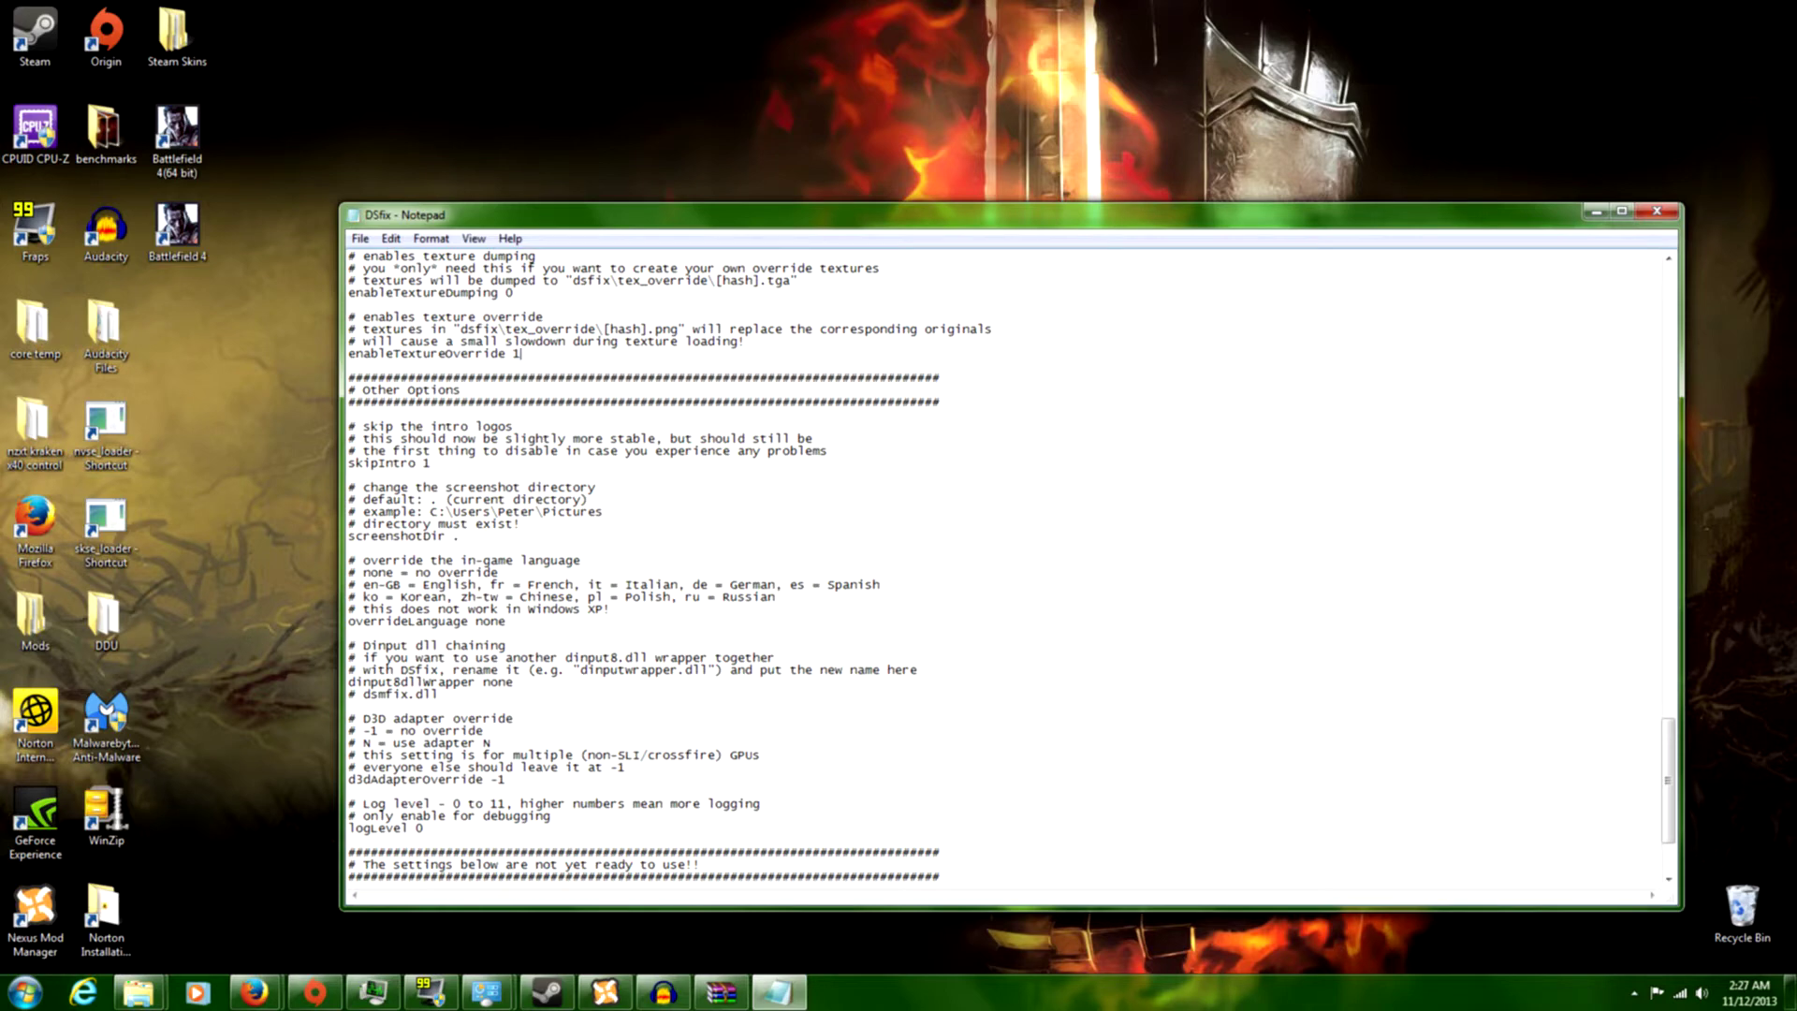
scroll(1010, 561, "up", 6)
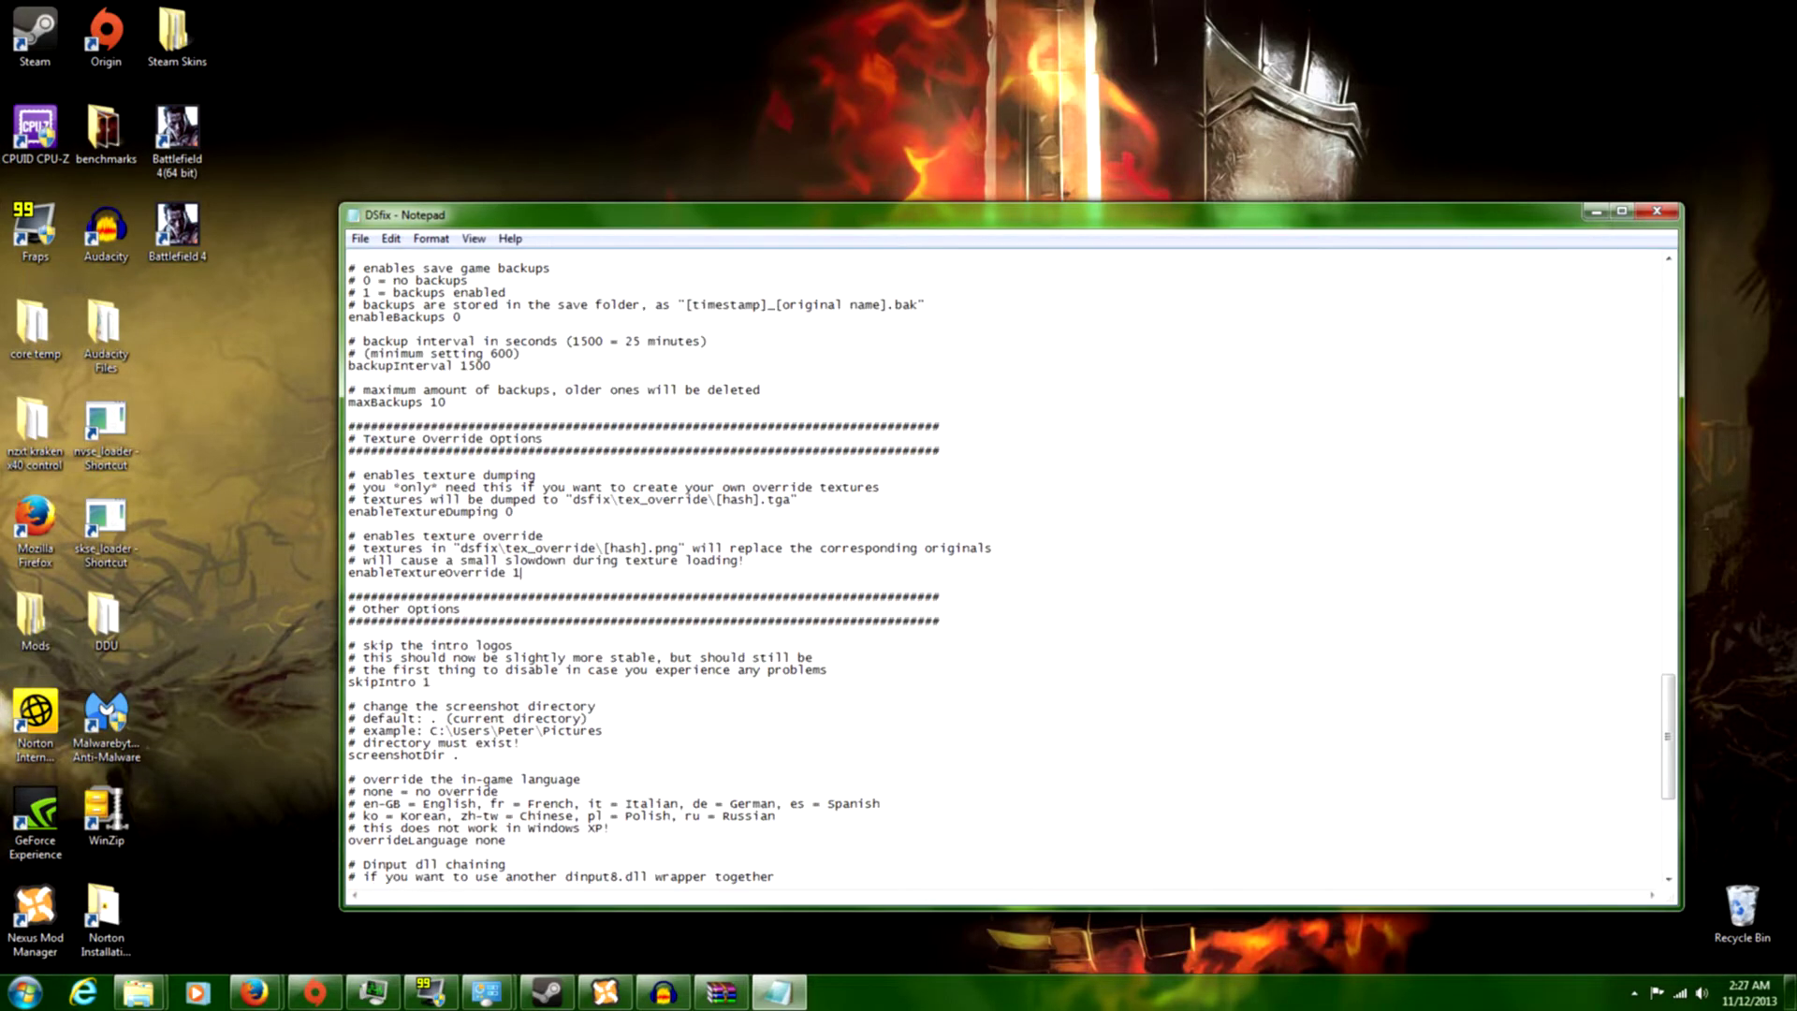
scroll(300, 446, "up", 10)
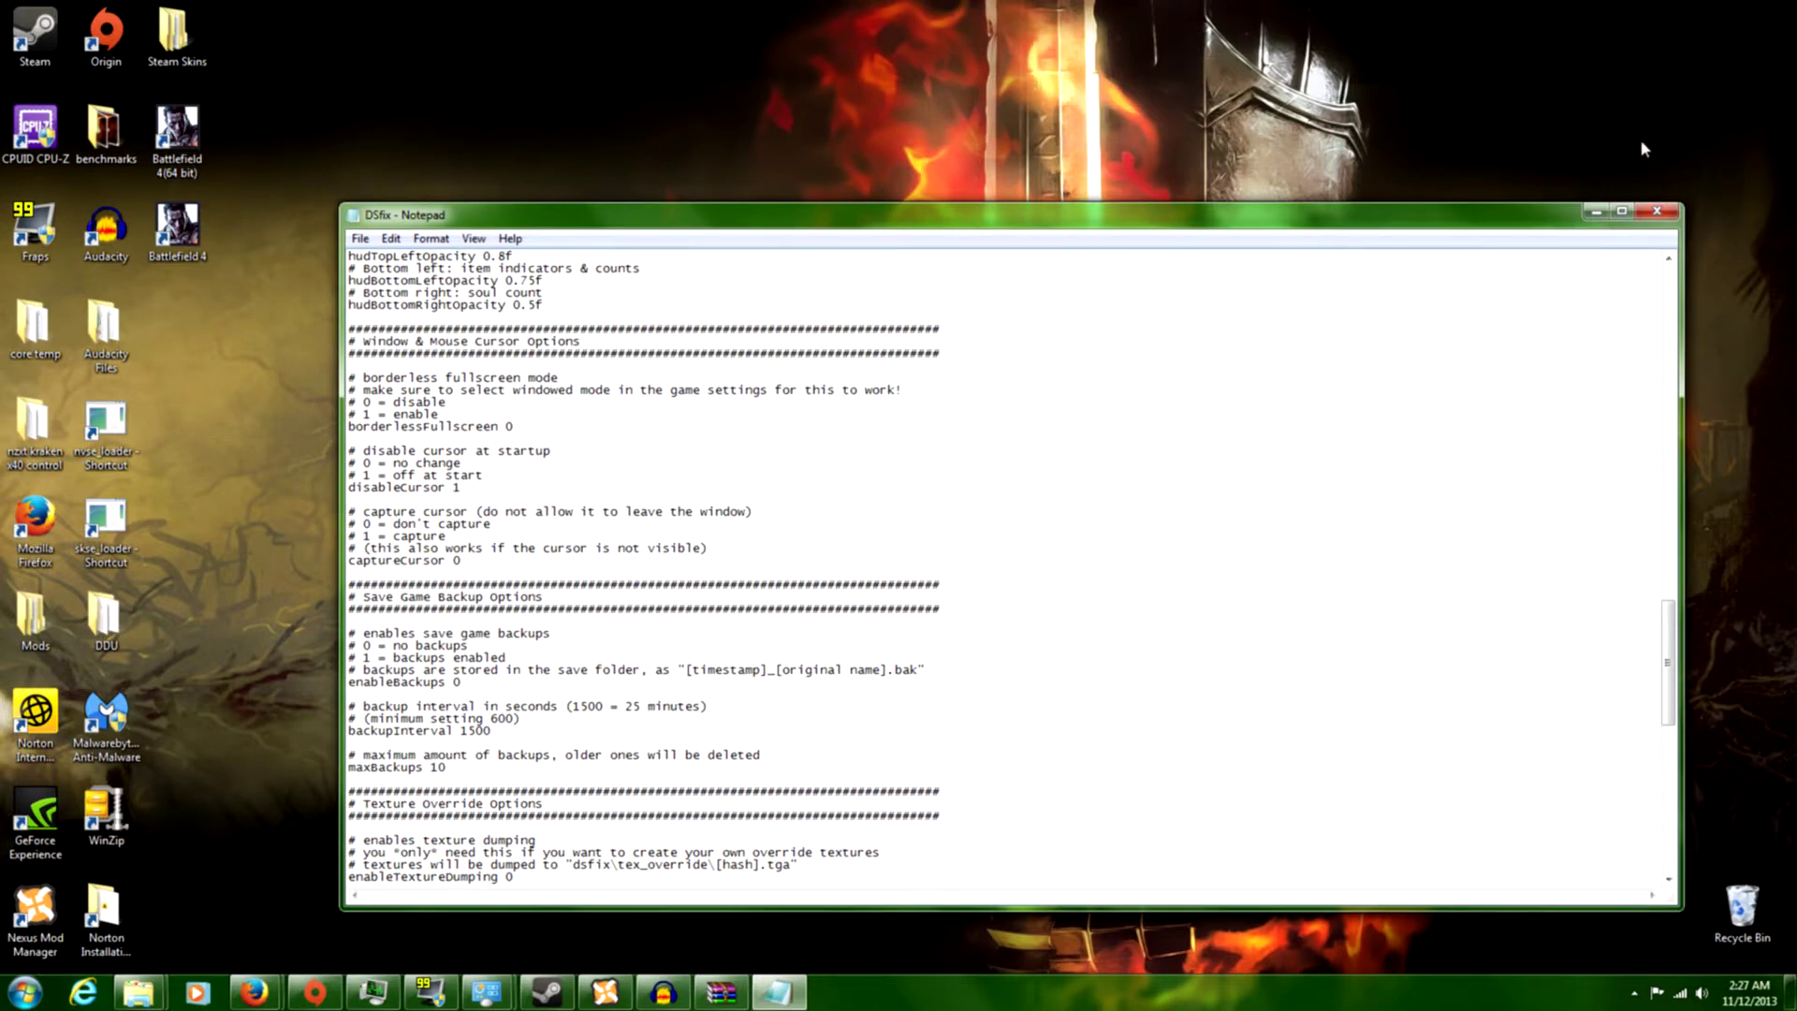
left_click(1656, 210)
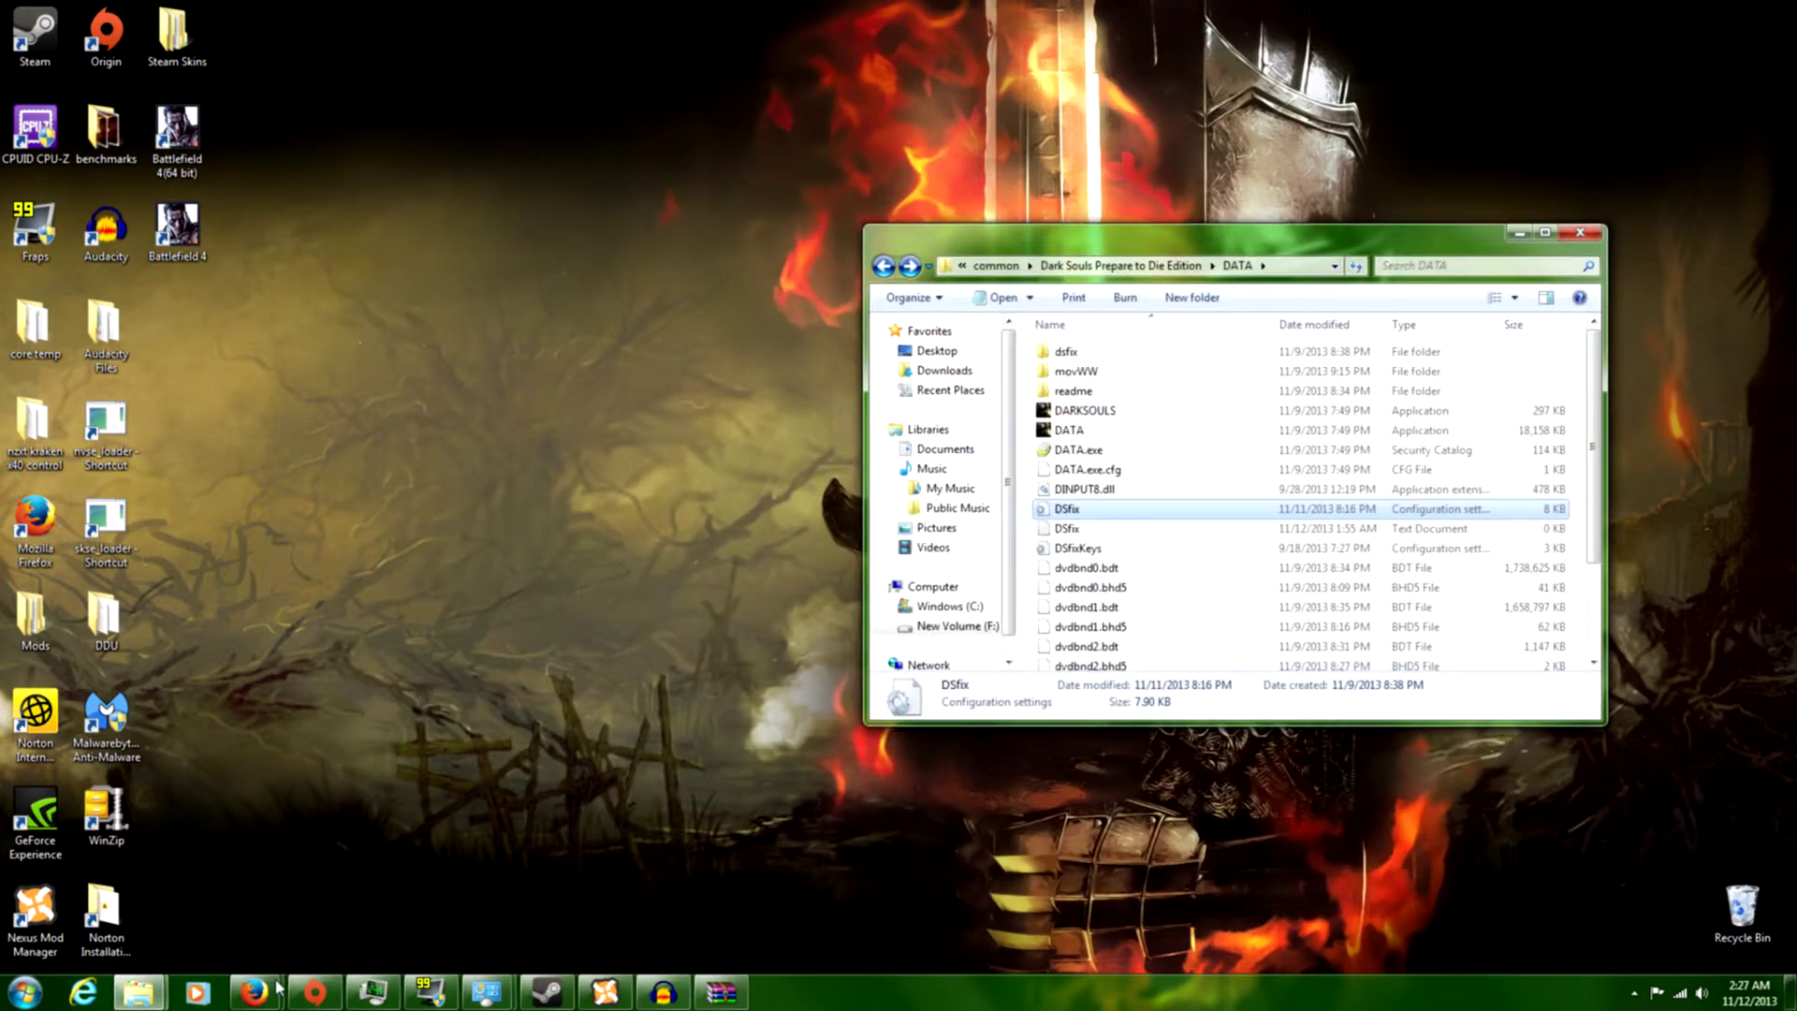
- Review the Armor of Disgrace description, then start its manual download from the files list
mouse_move(277, 994)
left_click(160, 887)
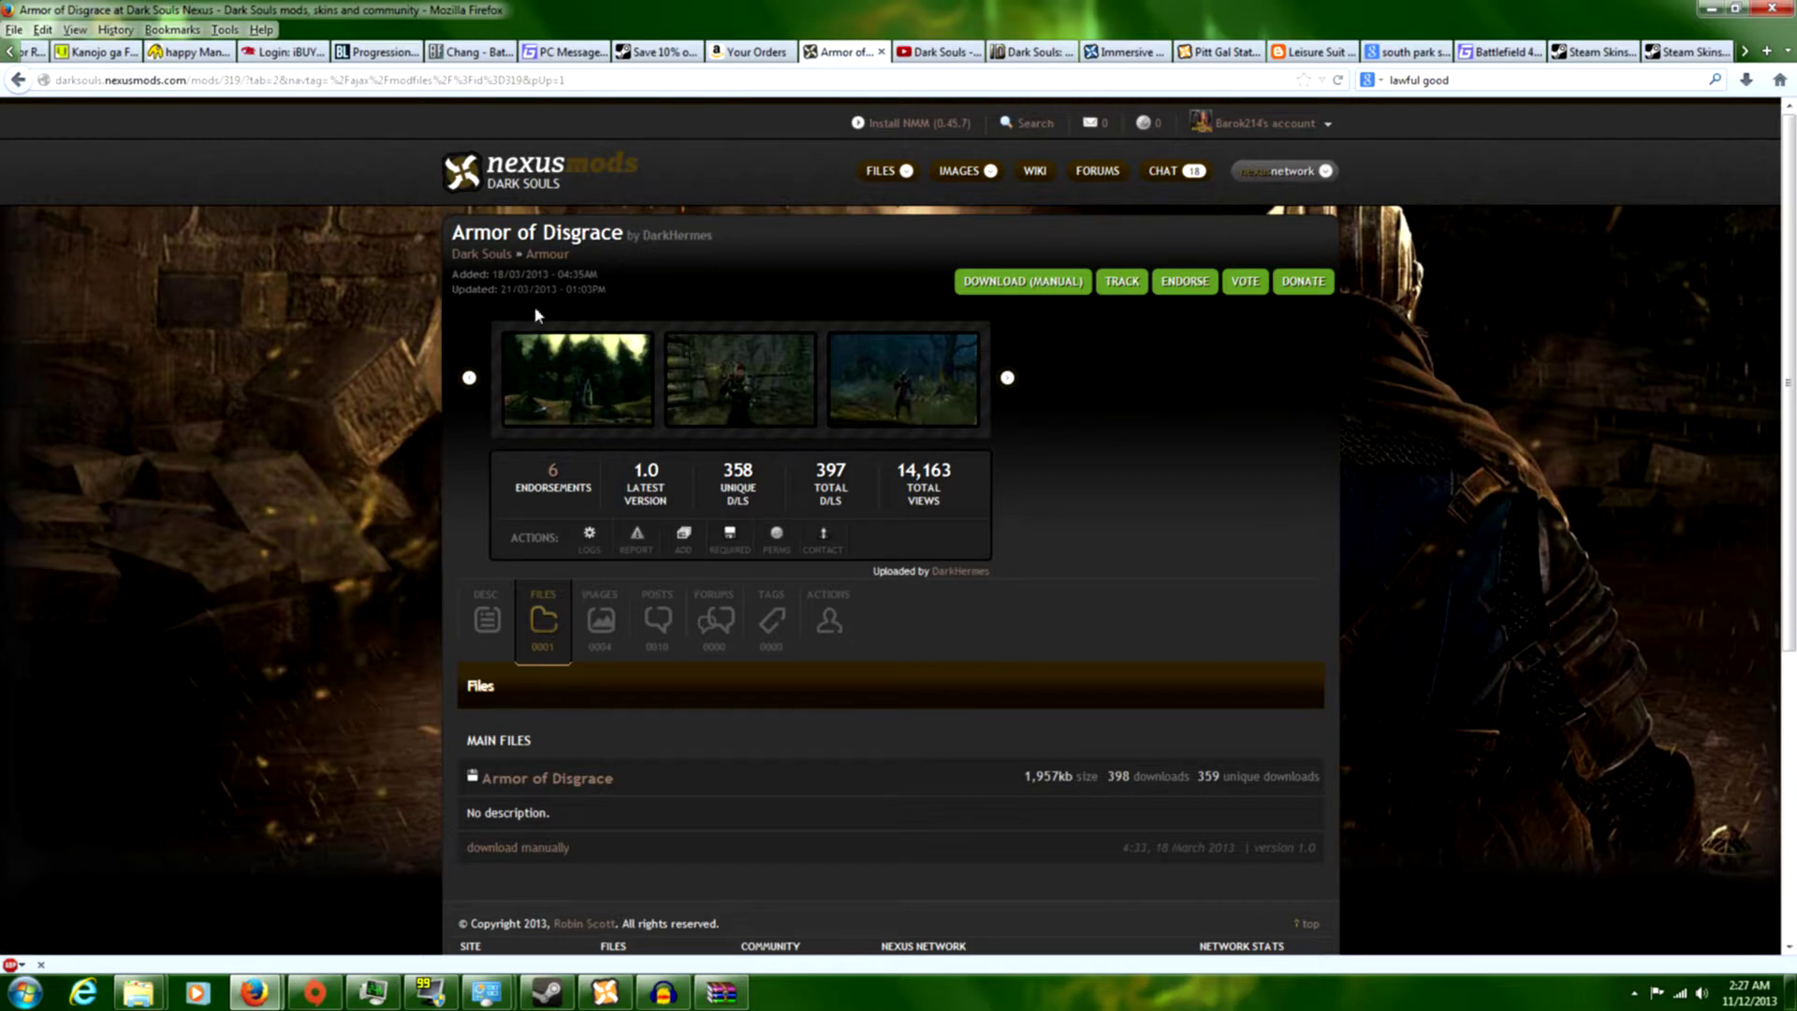
left_click(489, 622)
scroll(211, 685, "down", 2)
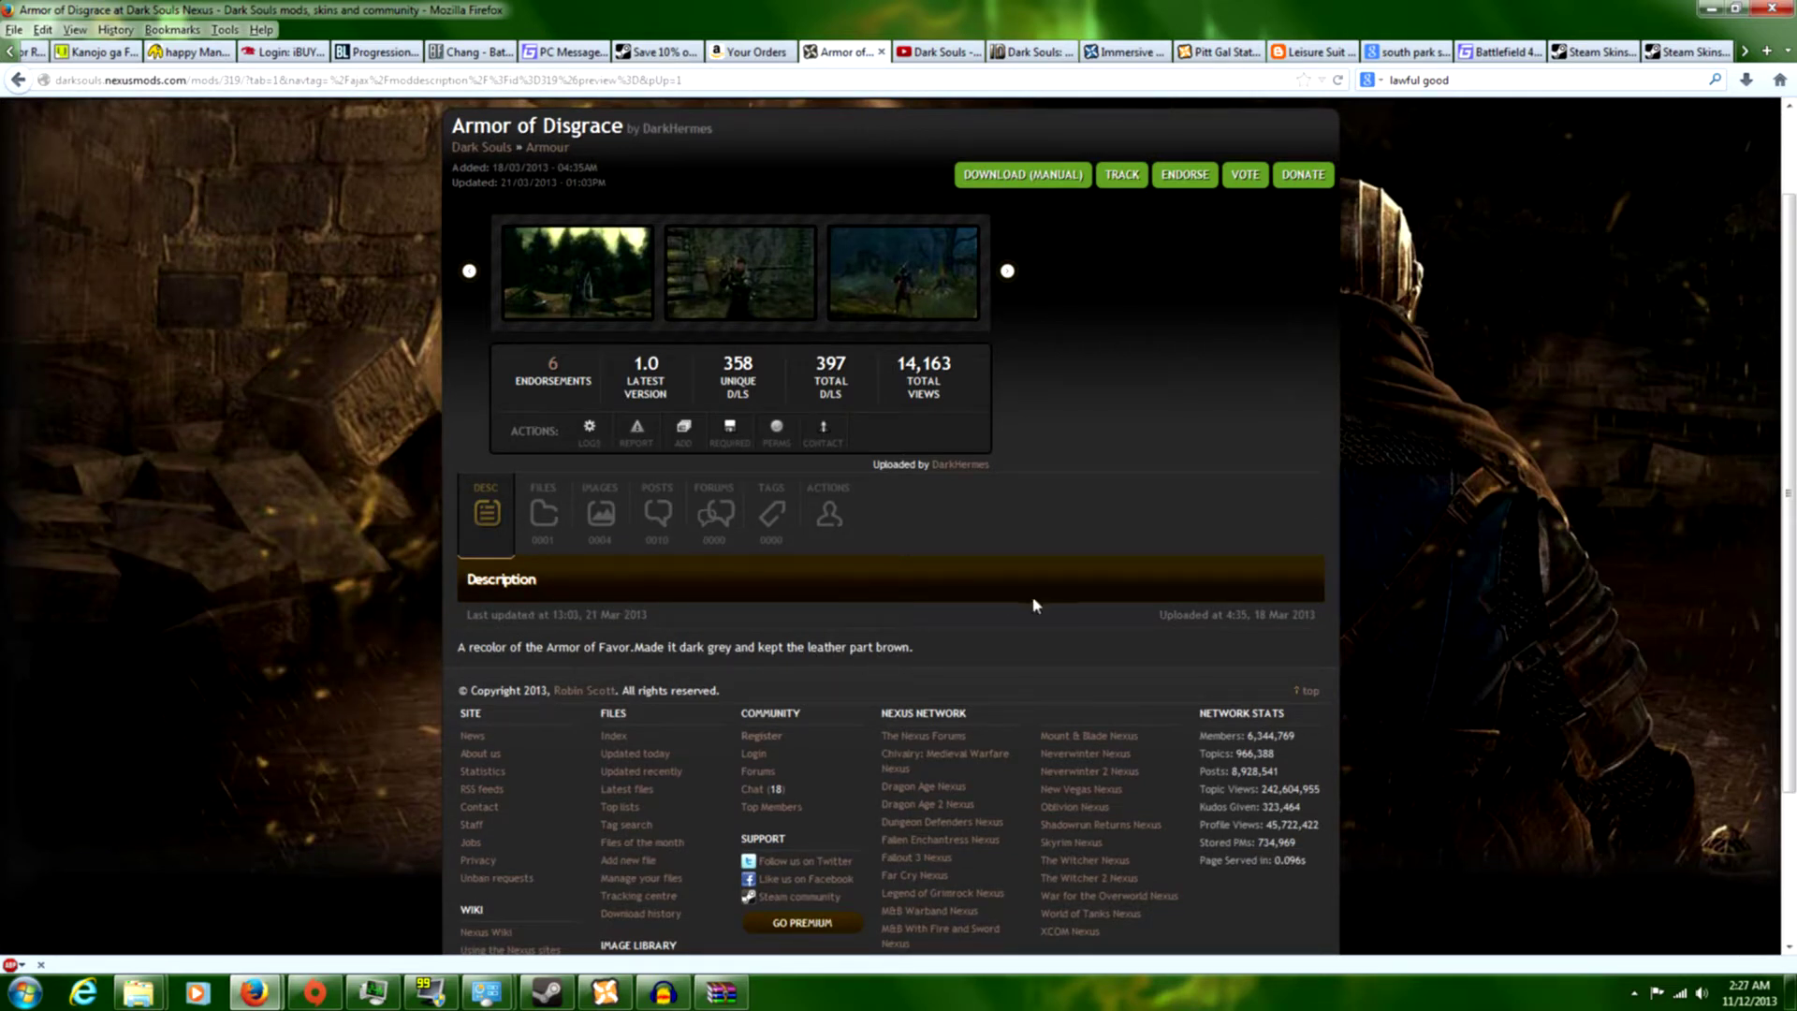
left_click(546, 510)
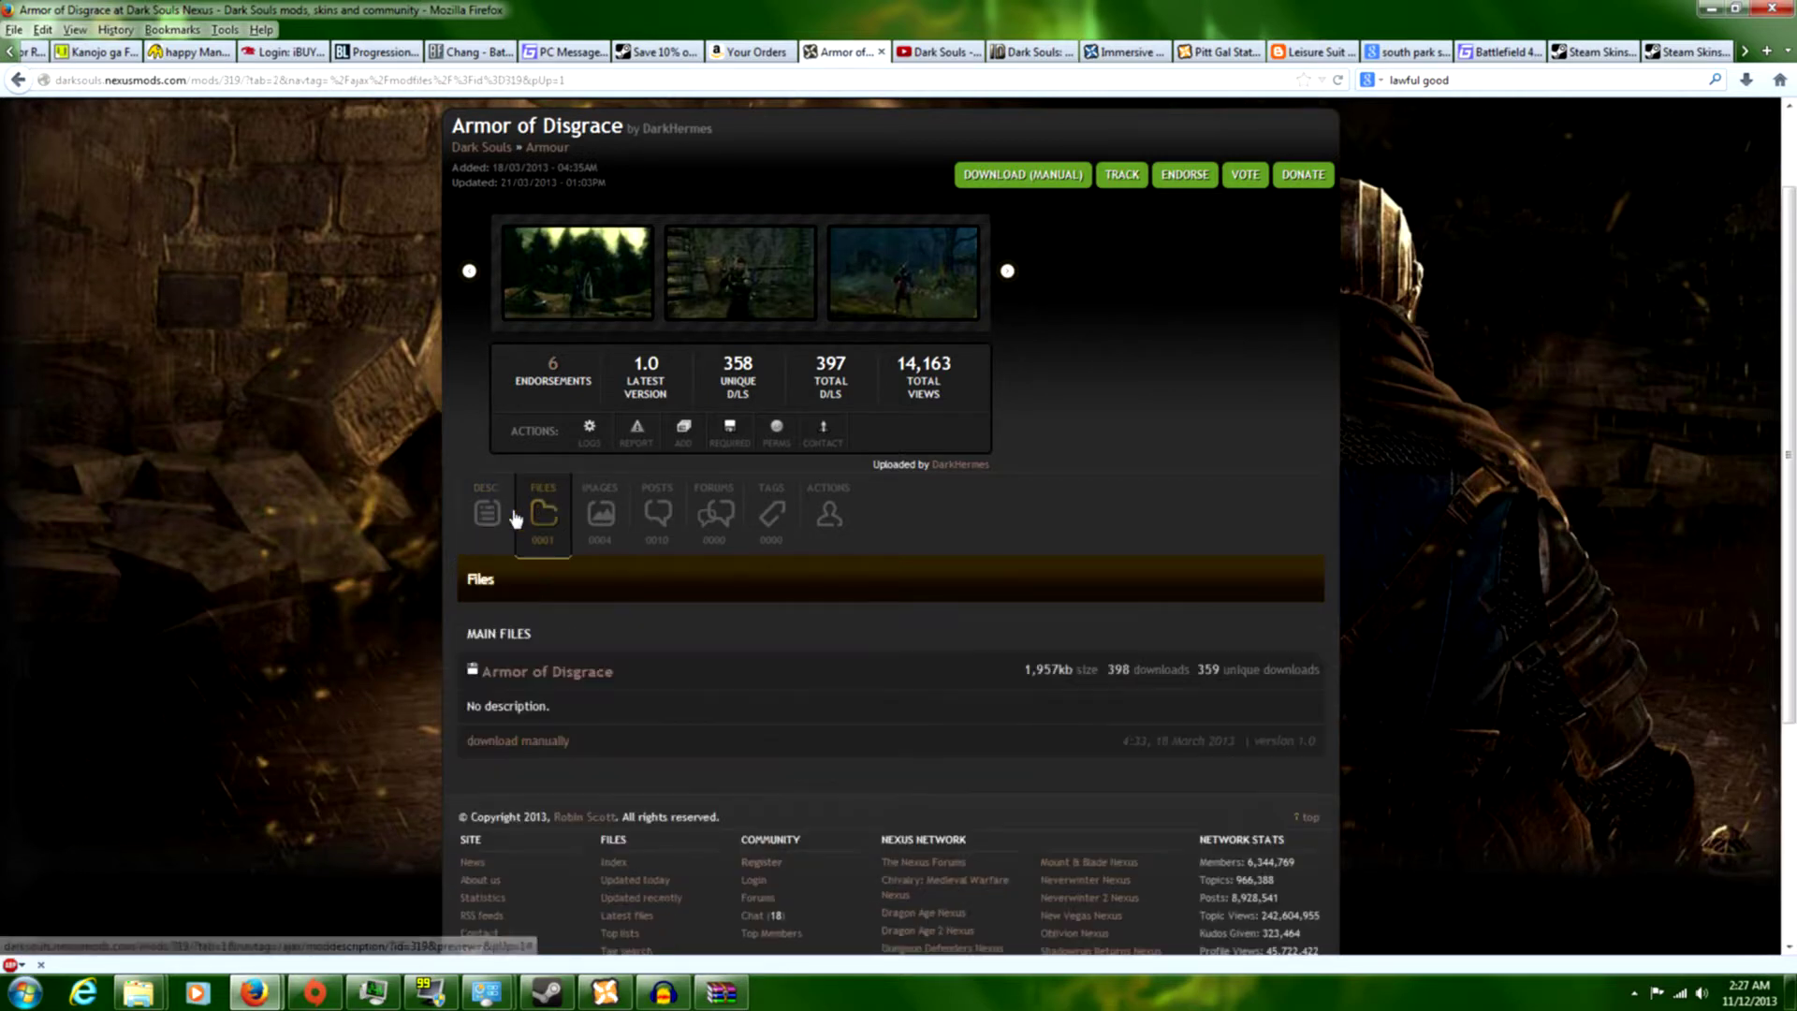
left_click(497, 749)
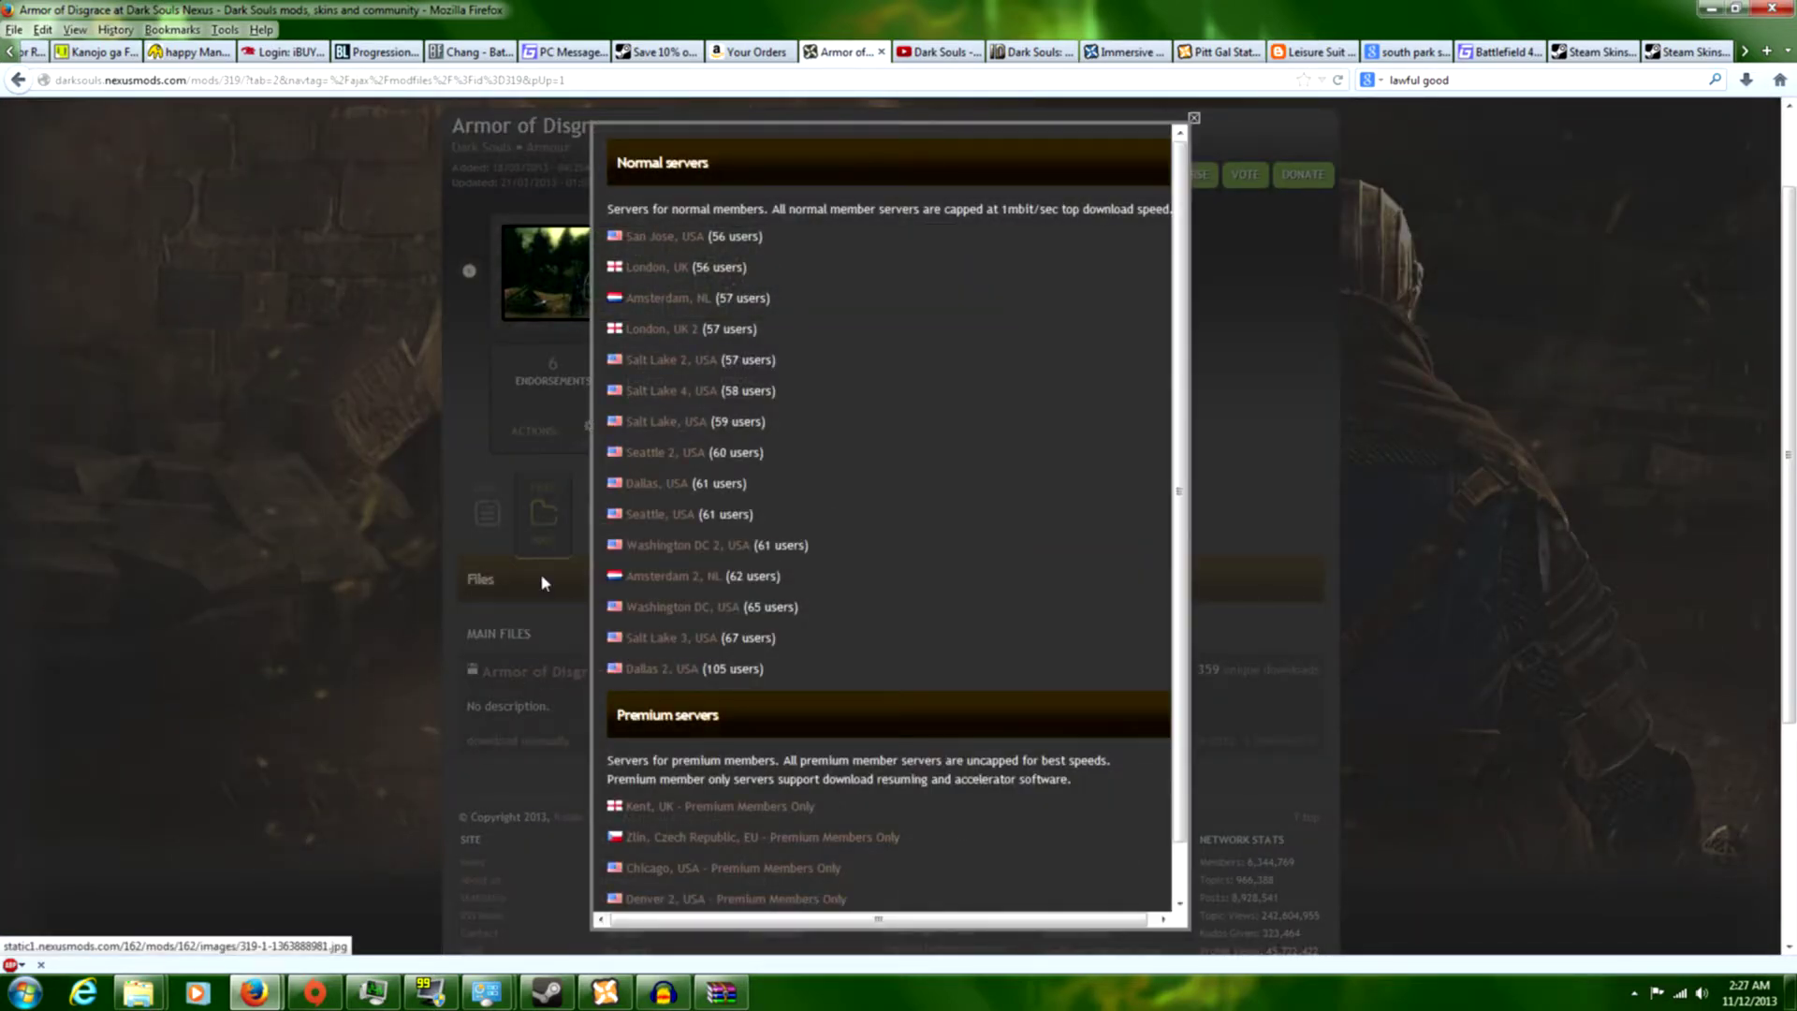
- Download the Armor of Disgrace archive from the Washington DC 2, USA server and open it
left_click(685, 552)
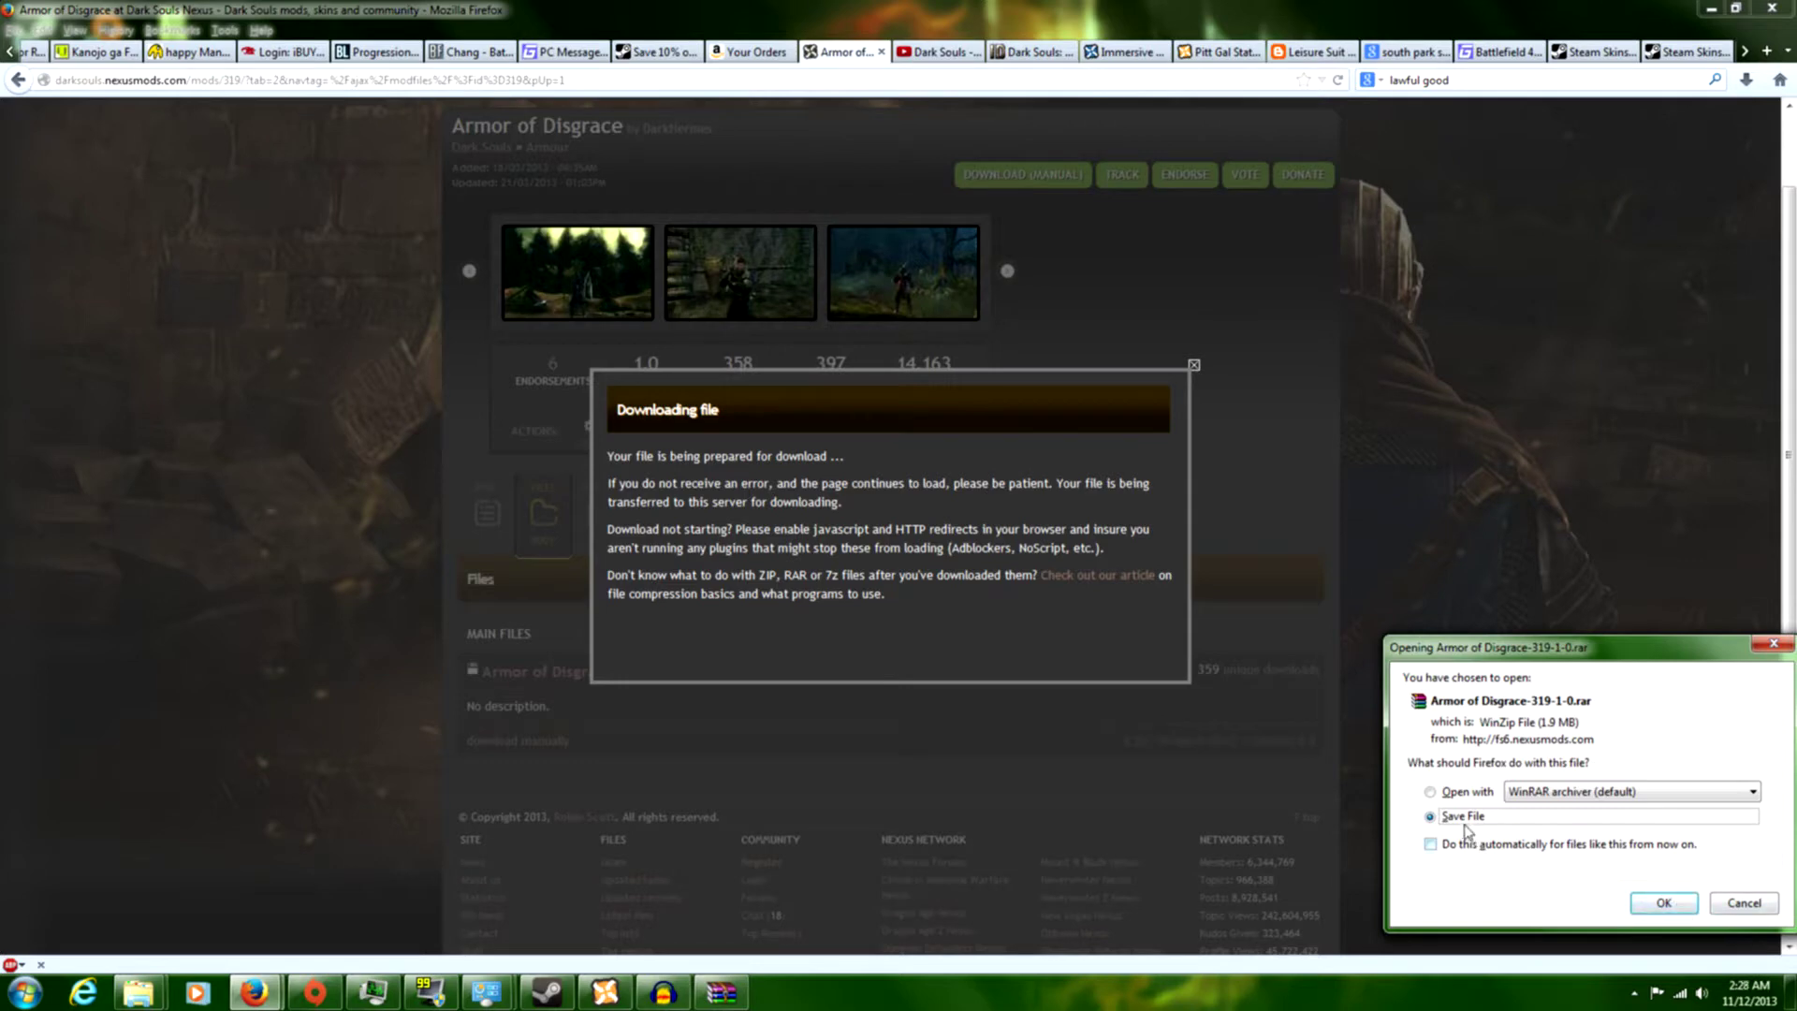
left_click(1773, 907)
left_click(1746, 79)
left_click(1508, 140)
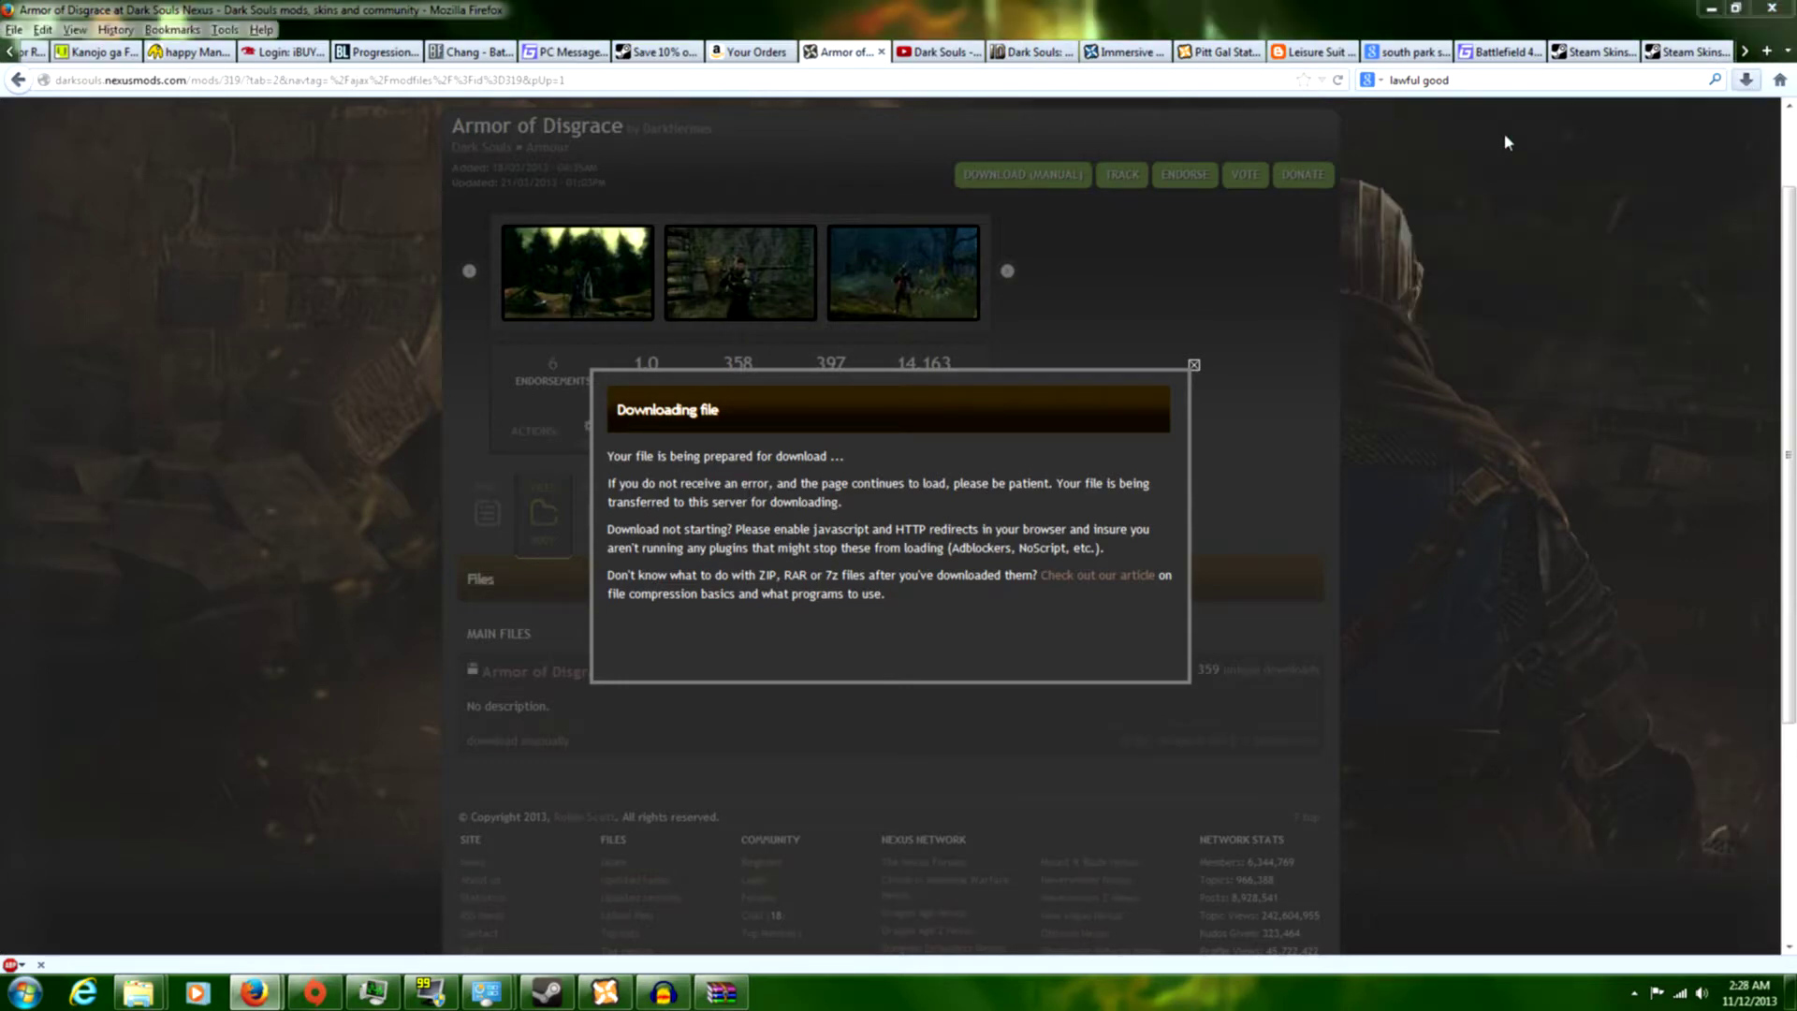
- Check the download progress, then bring the opened WinRAR archive back to front
left_click(402, 498)
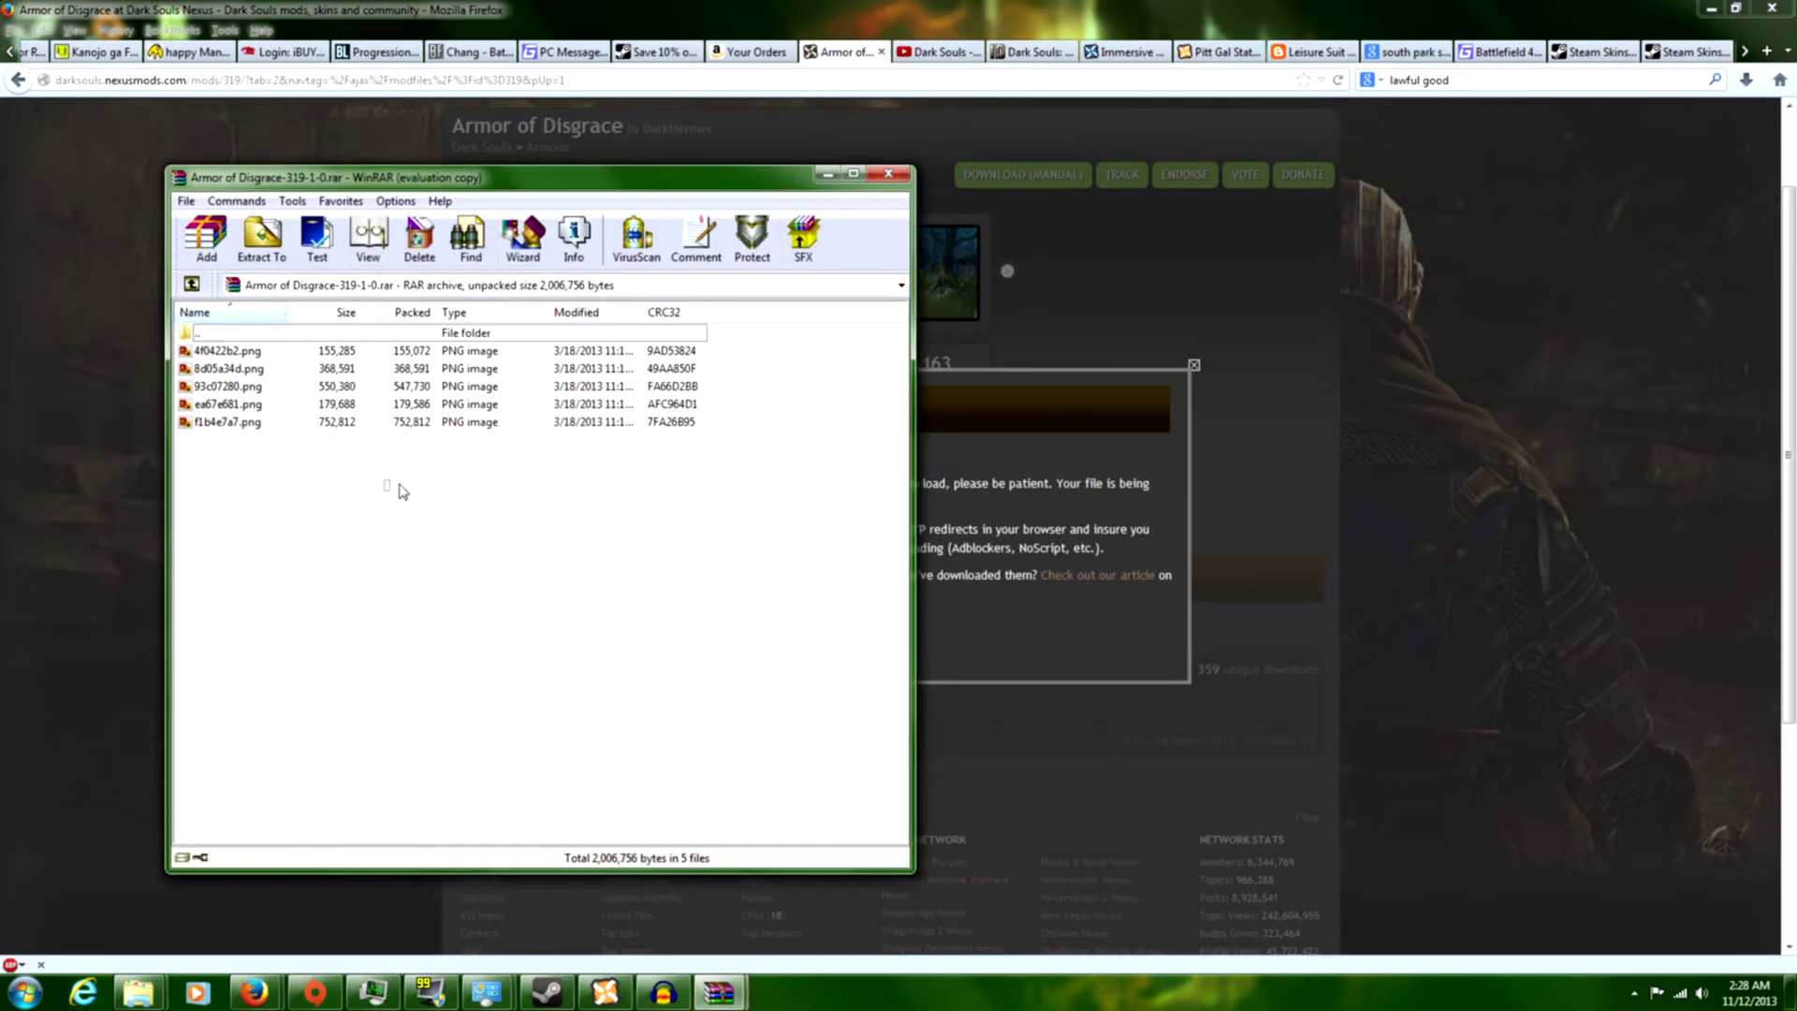
left_click(1746, 80)
left_click(1557, 441)
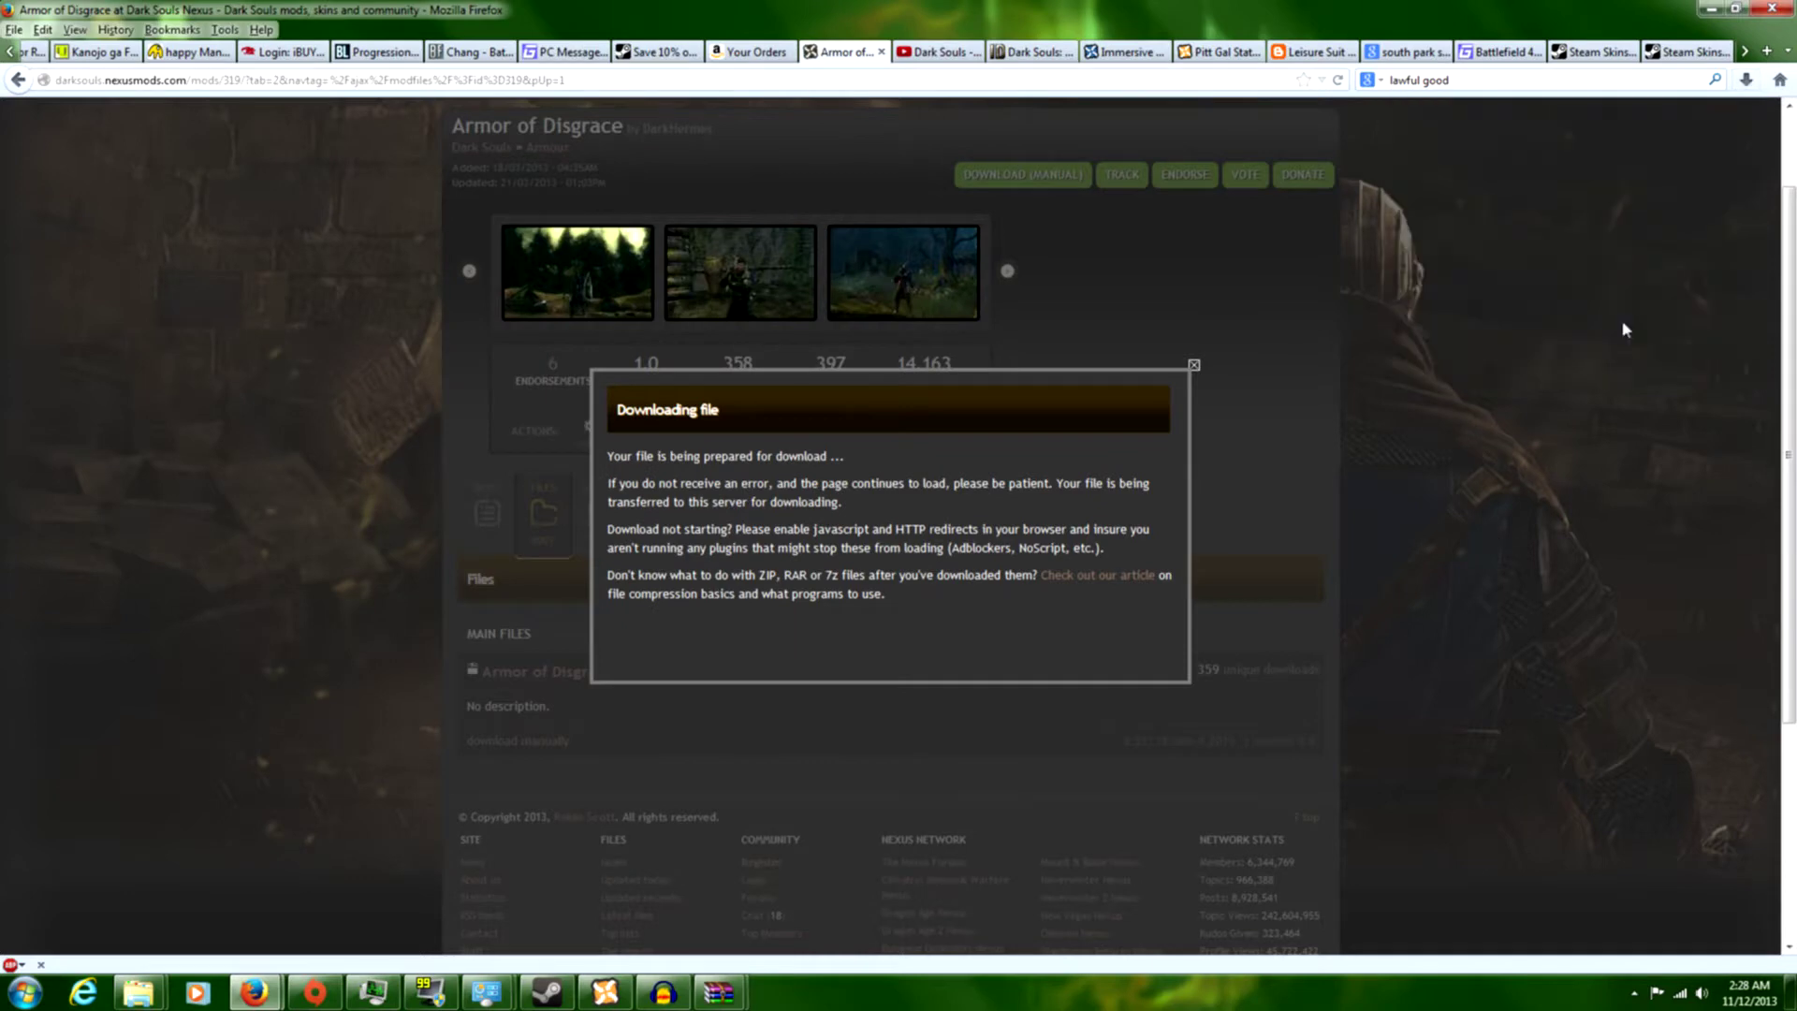
left_click(1746, 80)
left_click(719, 991)
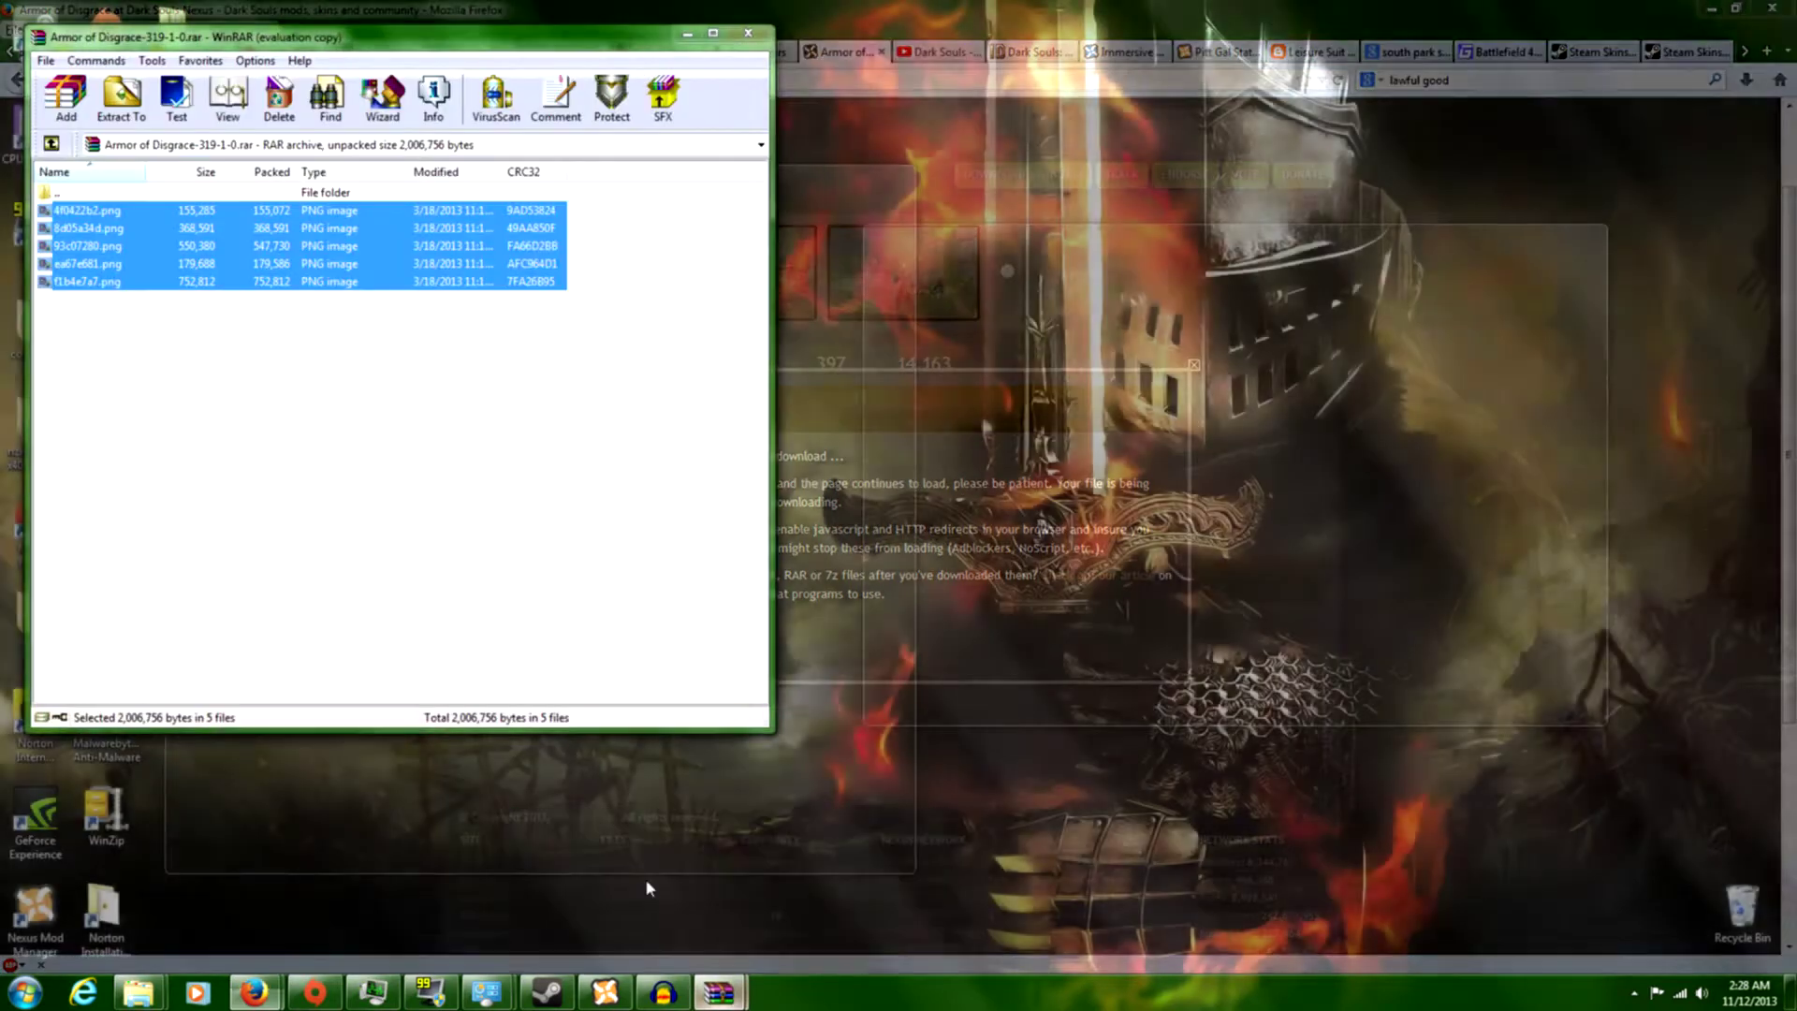
left_click(644, 878)
- Select all five PNGs in the archive and switch to the Dark Souls DATA folder window
left_click_drag(240, 380, 67, 217)
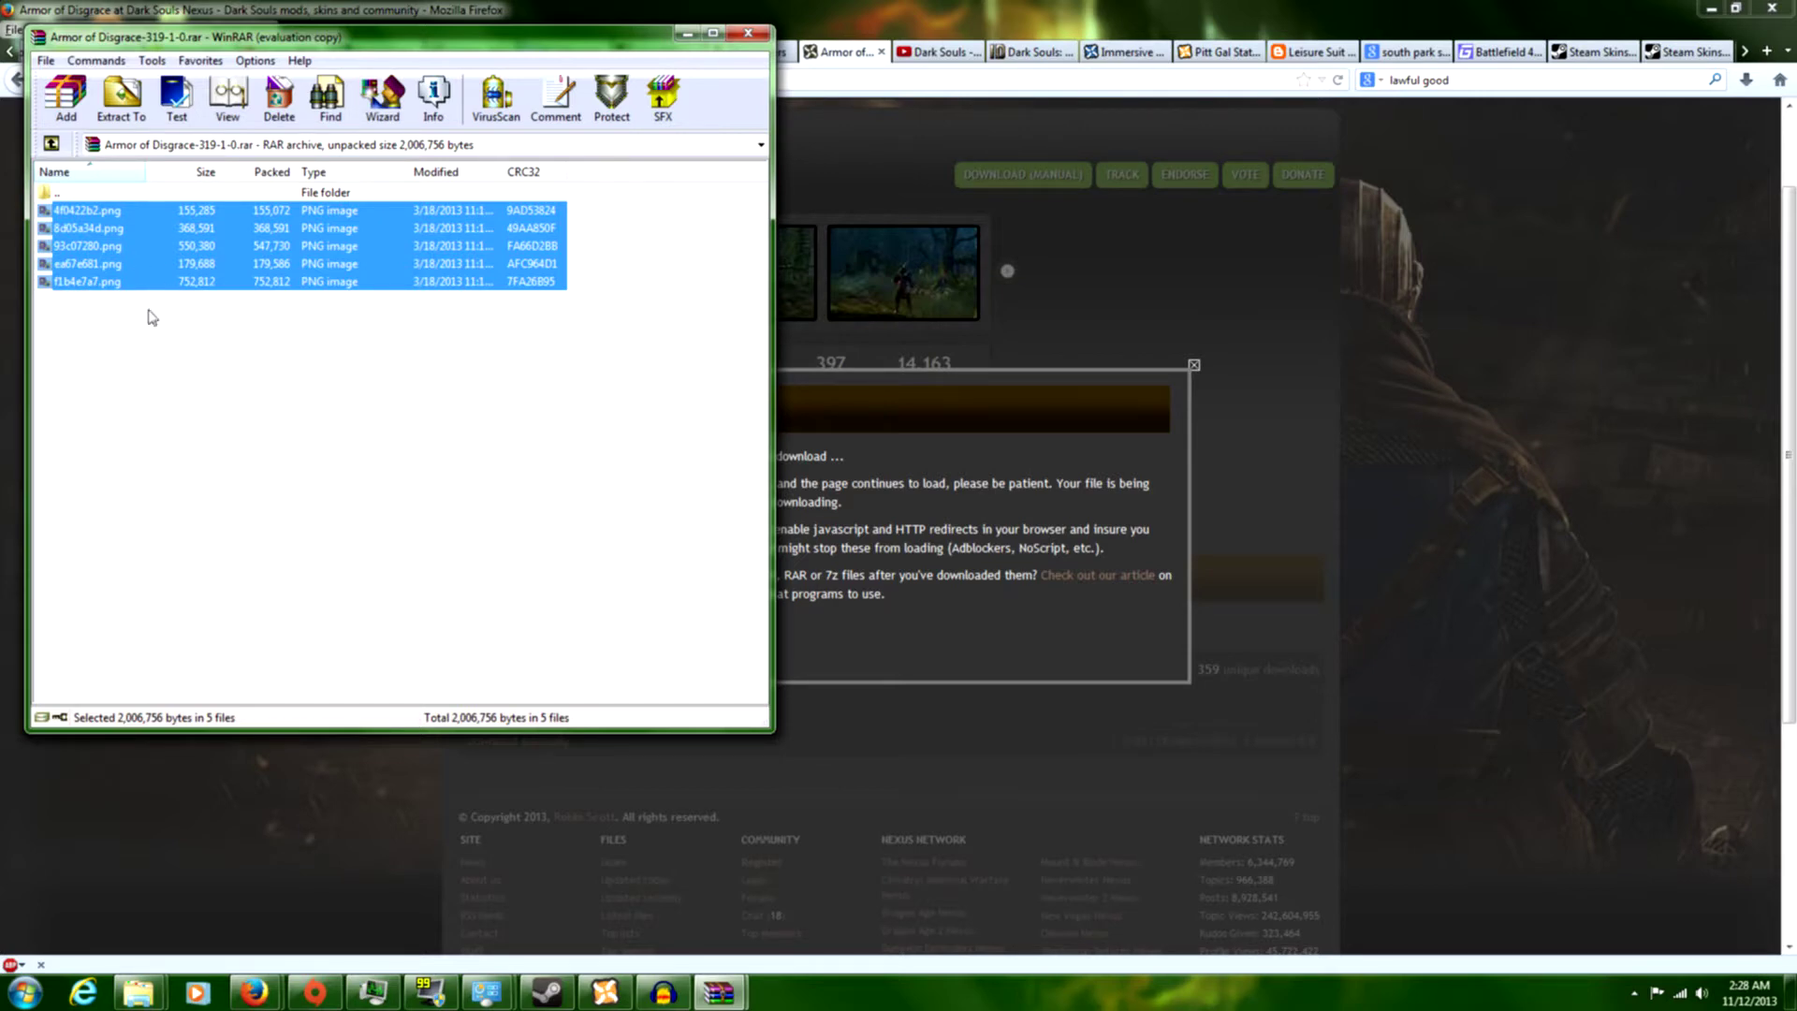
left_click(137, 992)
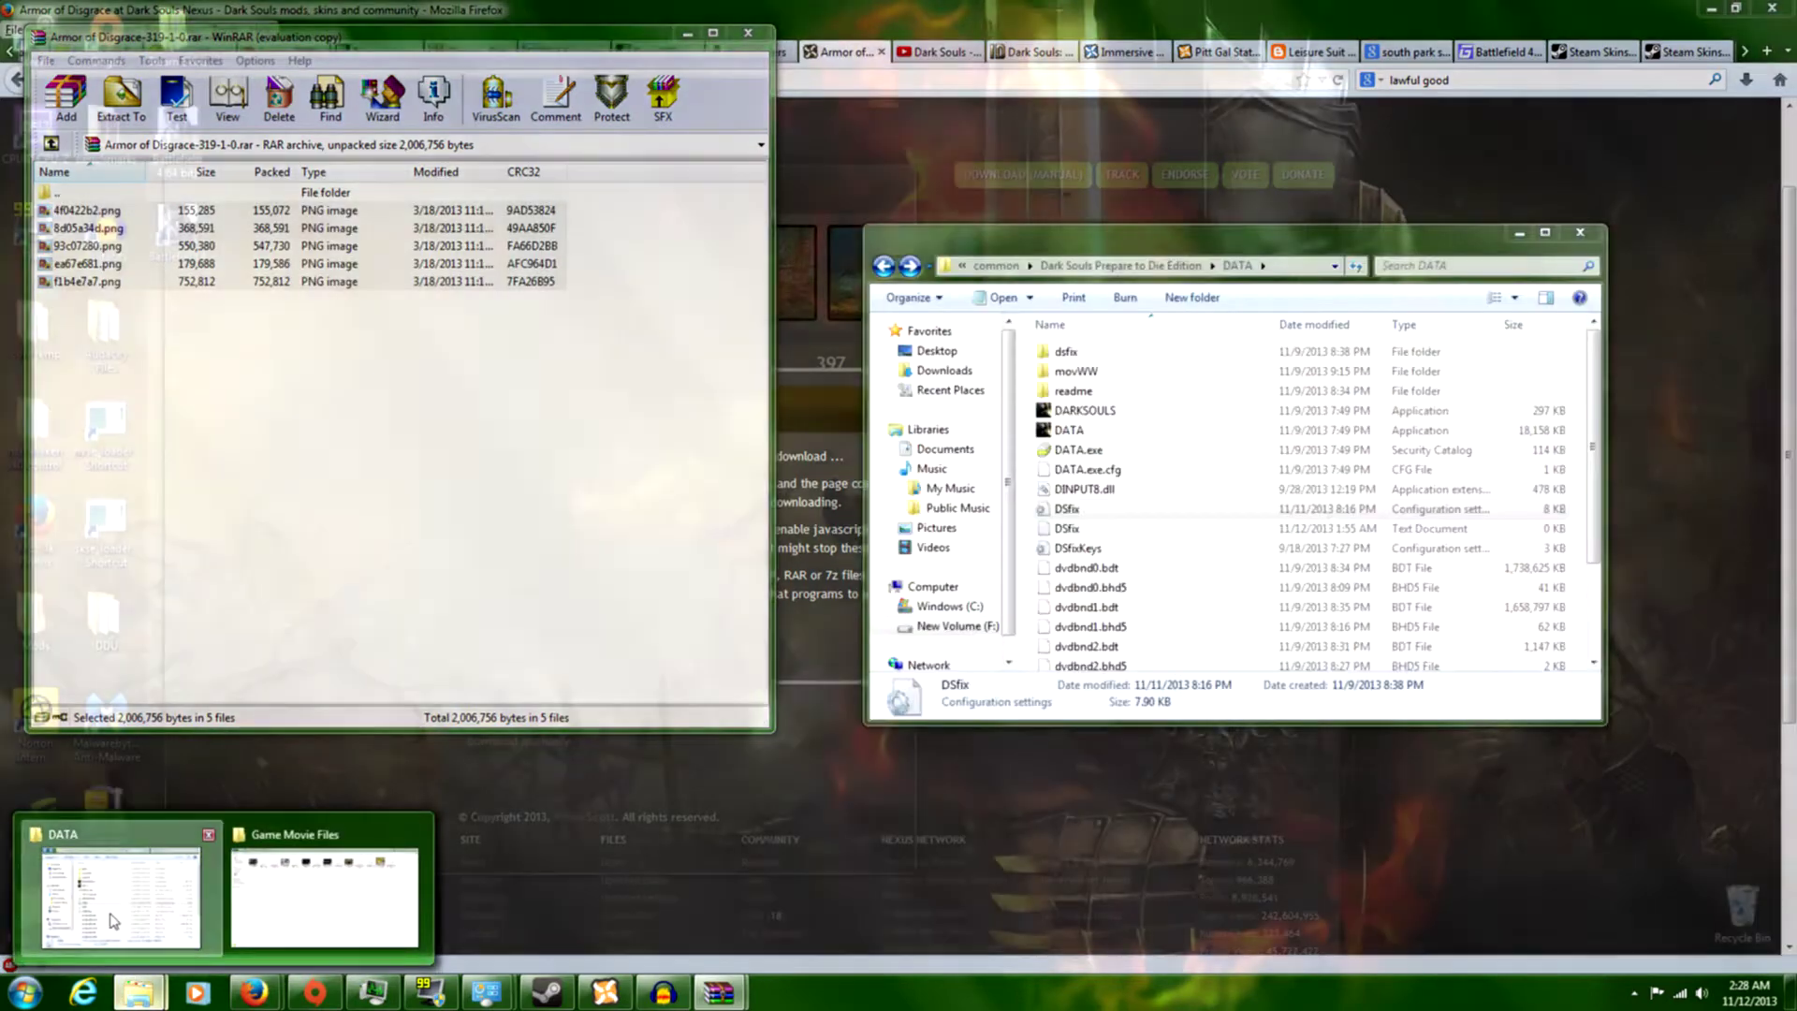
left_click(113, 919)
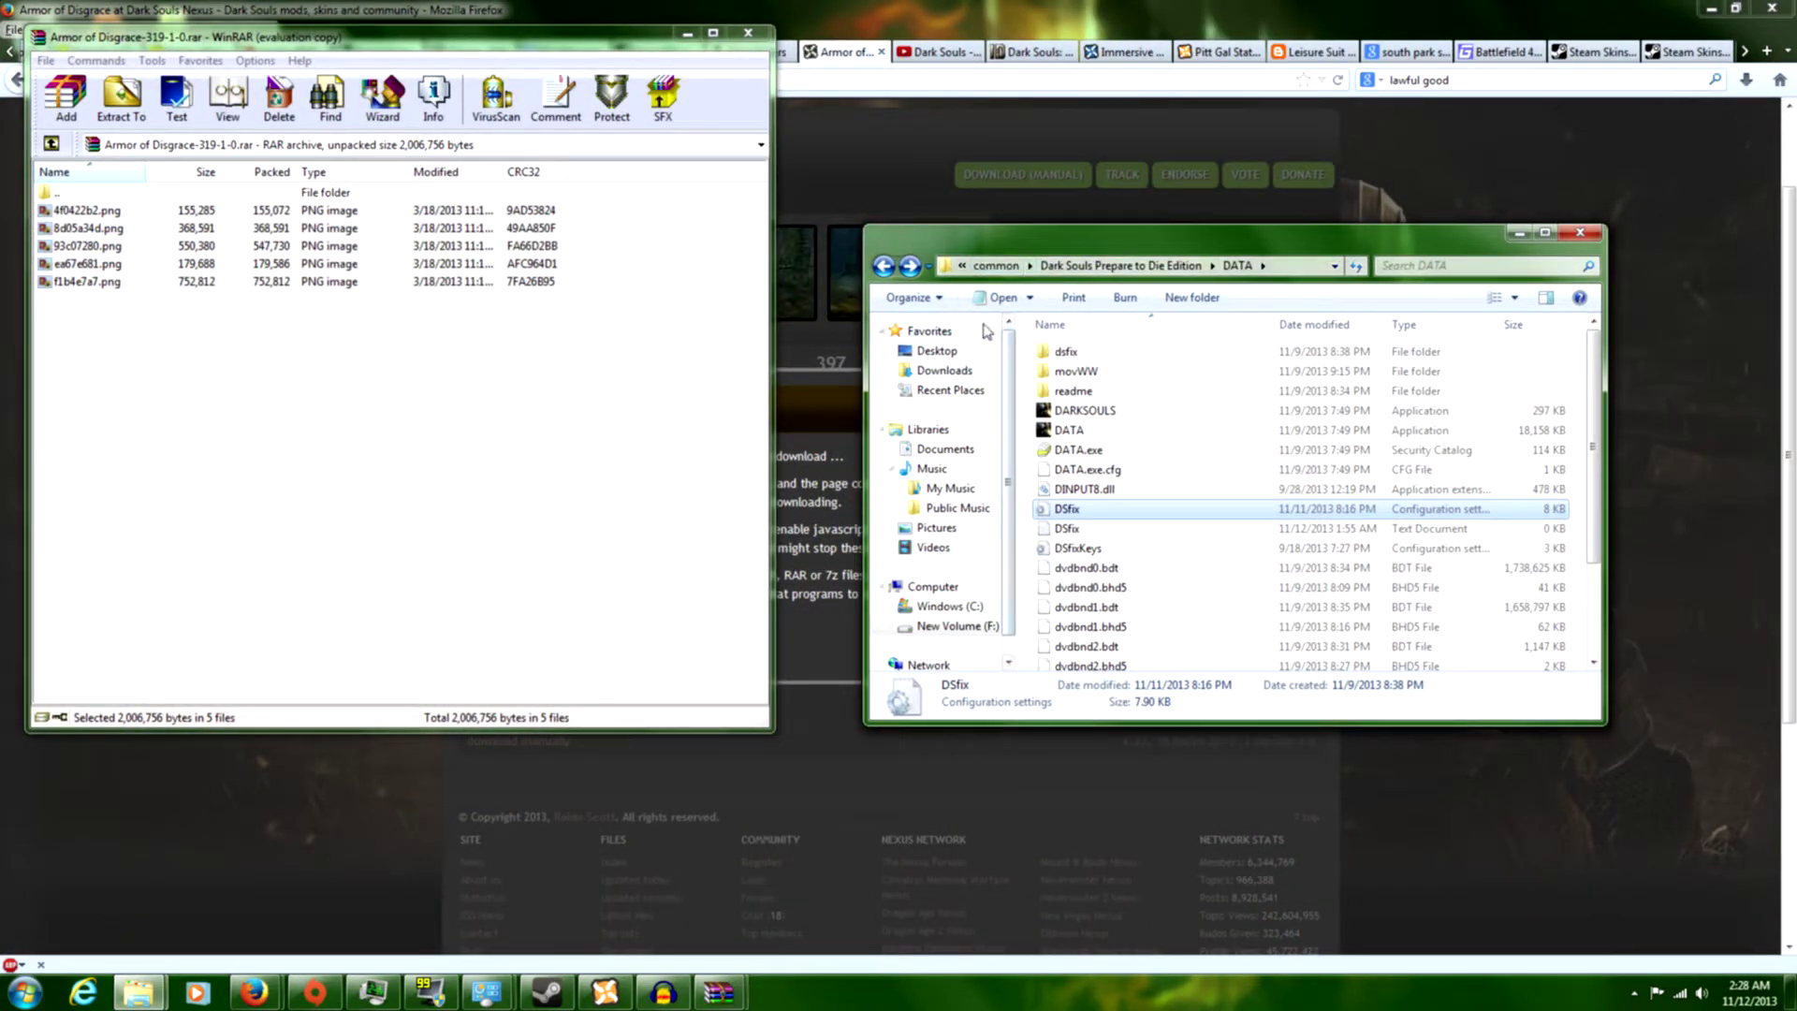
- Browse from Computer into New Volume (F:), SteamLibraryF, SteamApps, then common
left_click(922, 587)
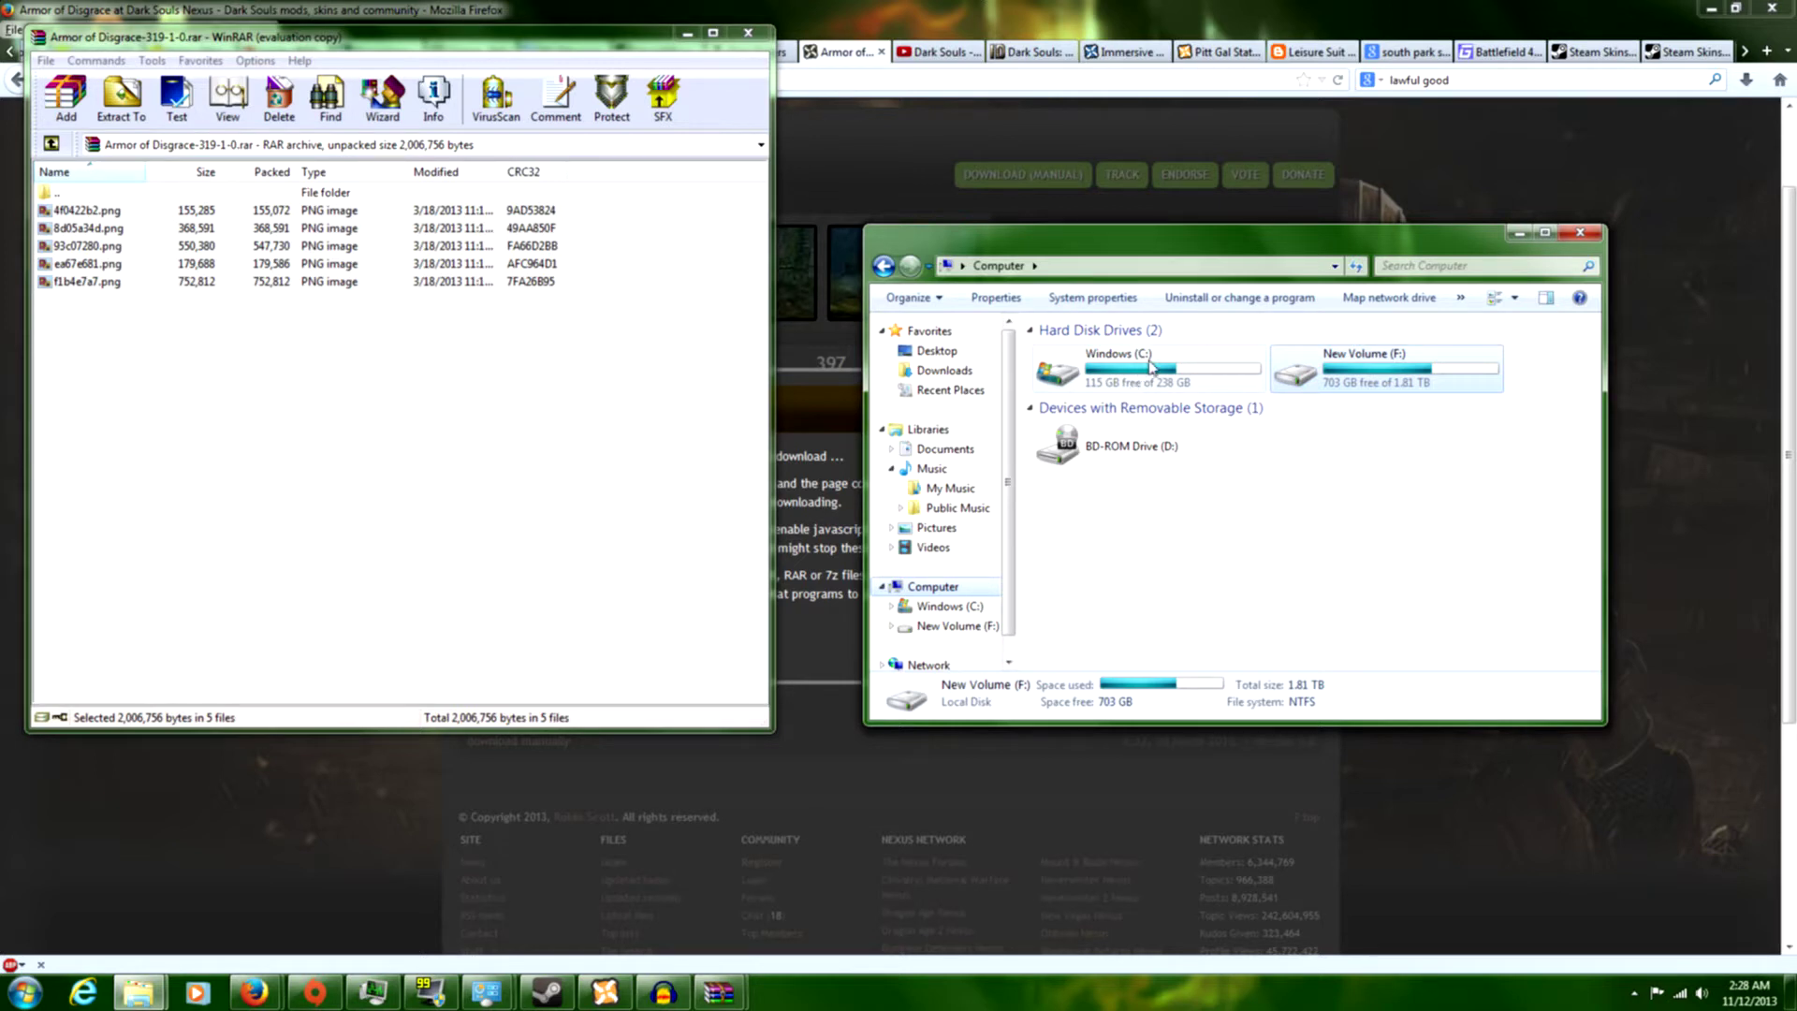
double_click(1340, 369)
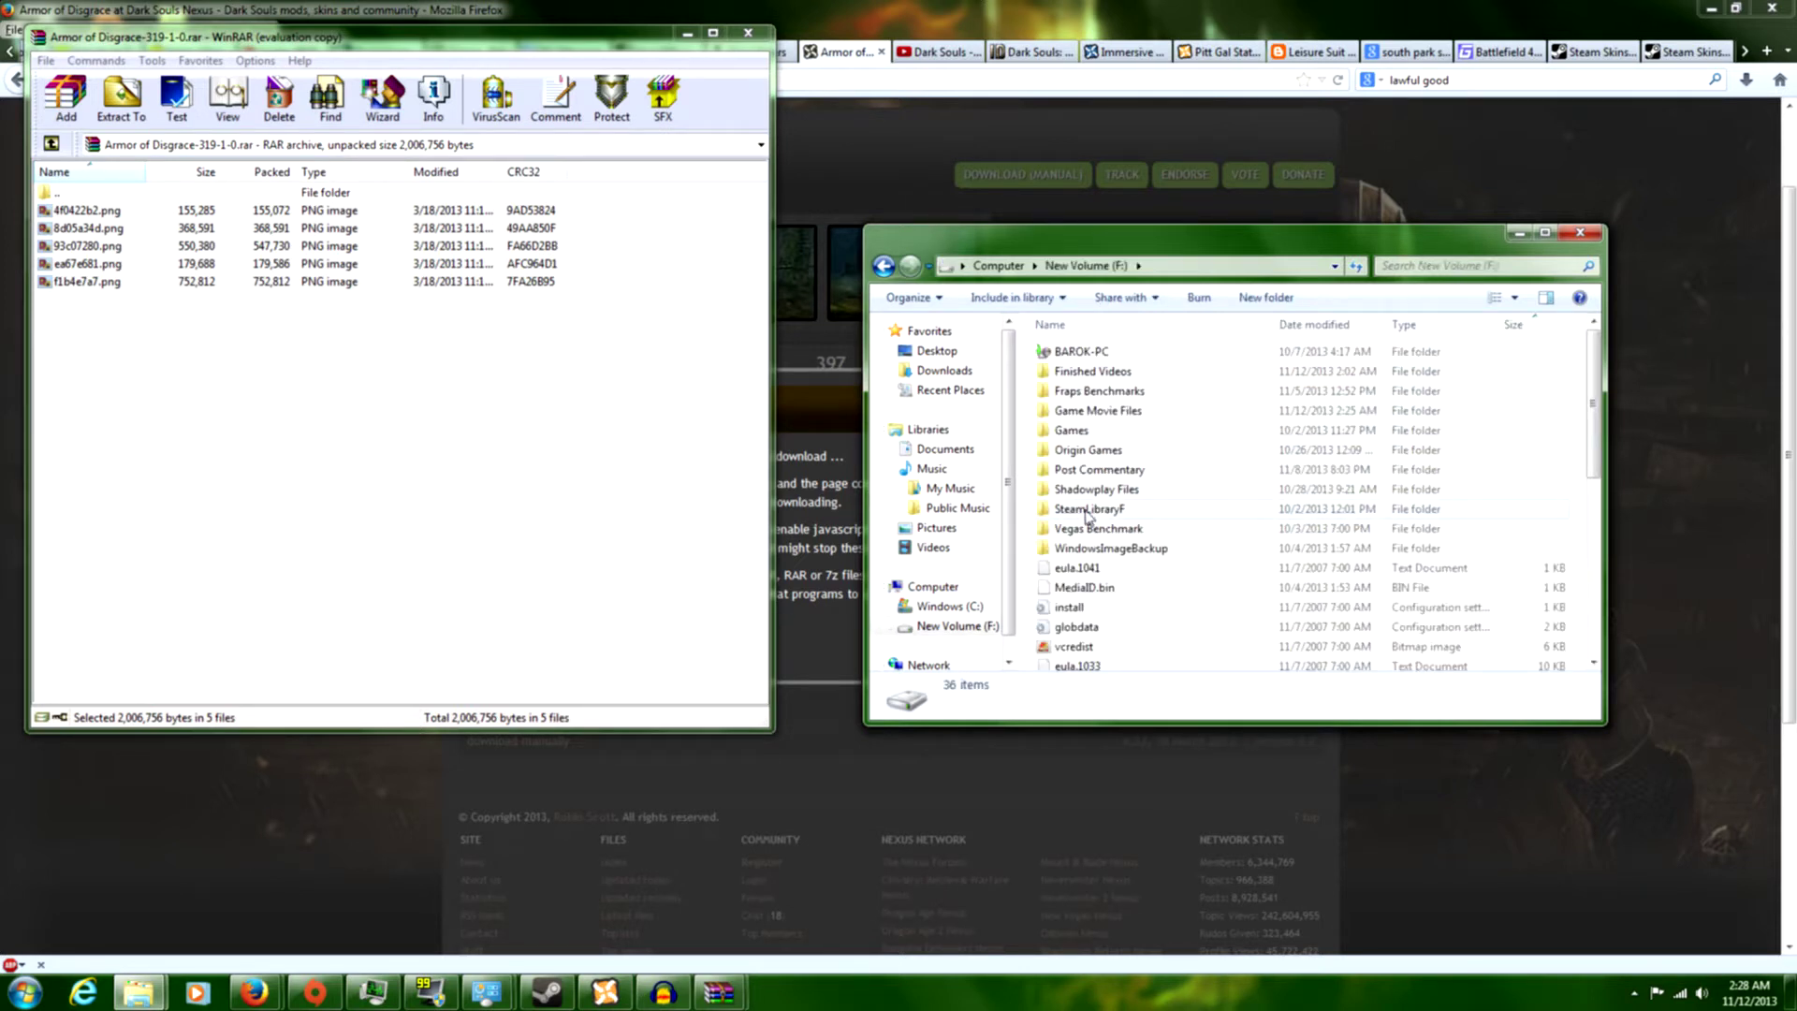
double_click(1105, 510)
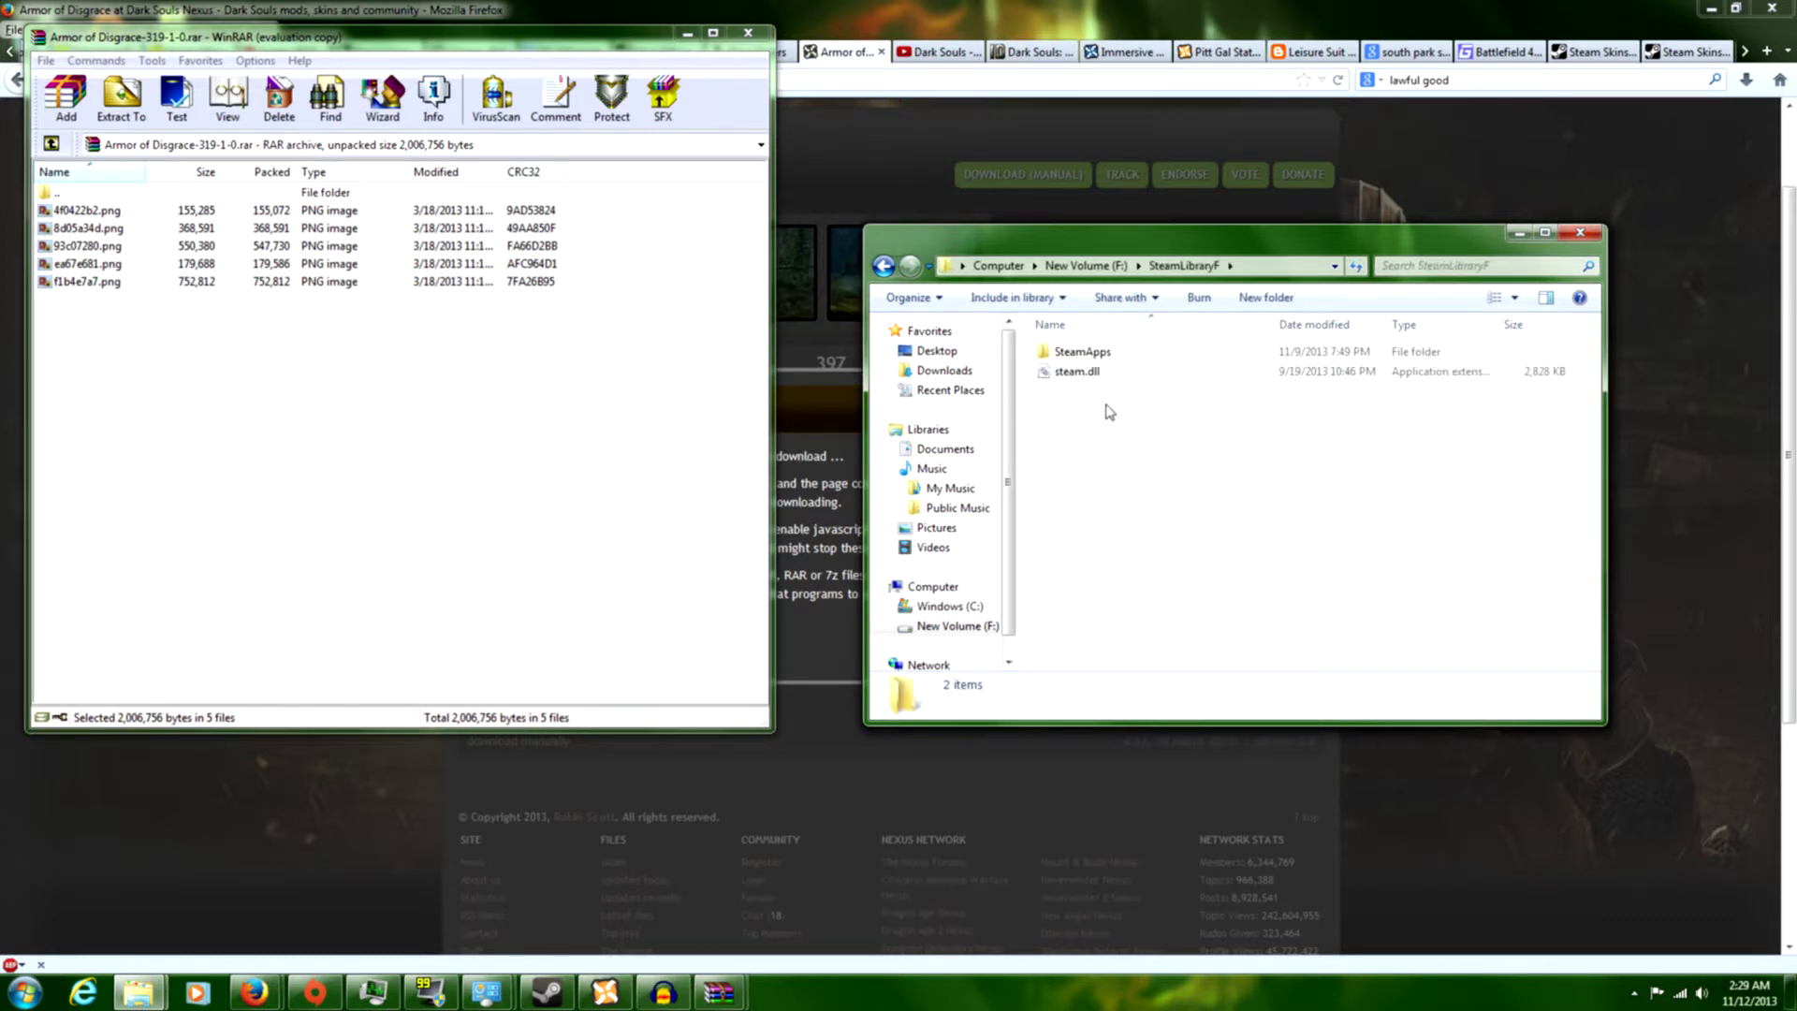
double_click(1099, 355)
double_click(1097, 355)
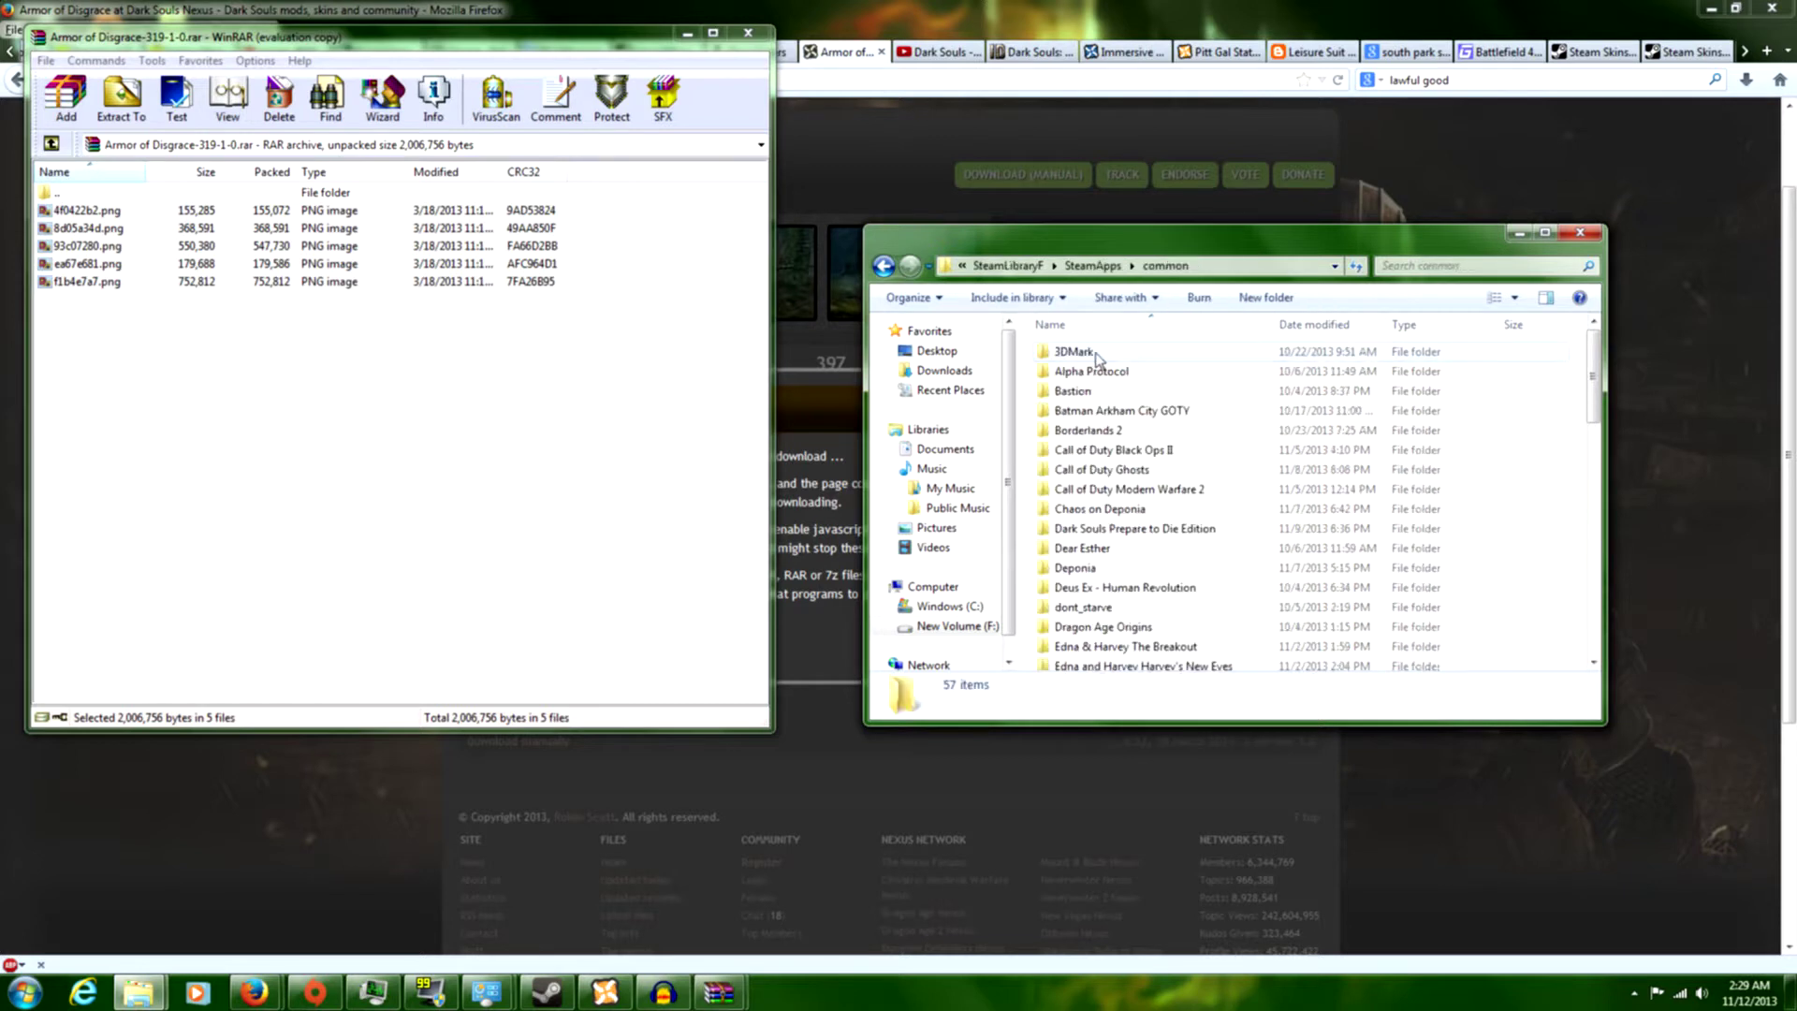
- Continue into Dark Souls Prepare to Die Edition, DATA, dsfix, and tex_override; select the archive PNGs
double_click(1090, 529)
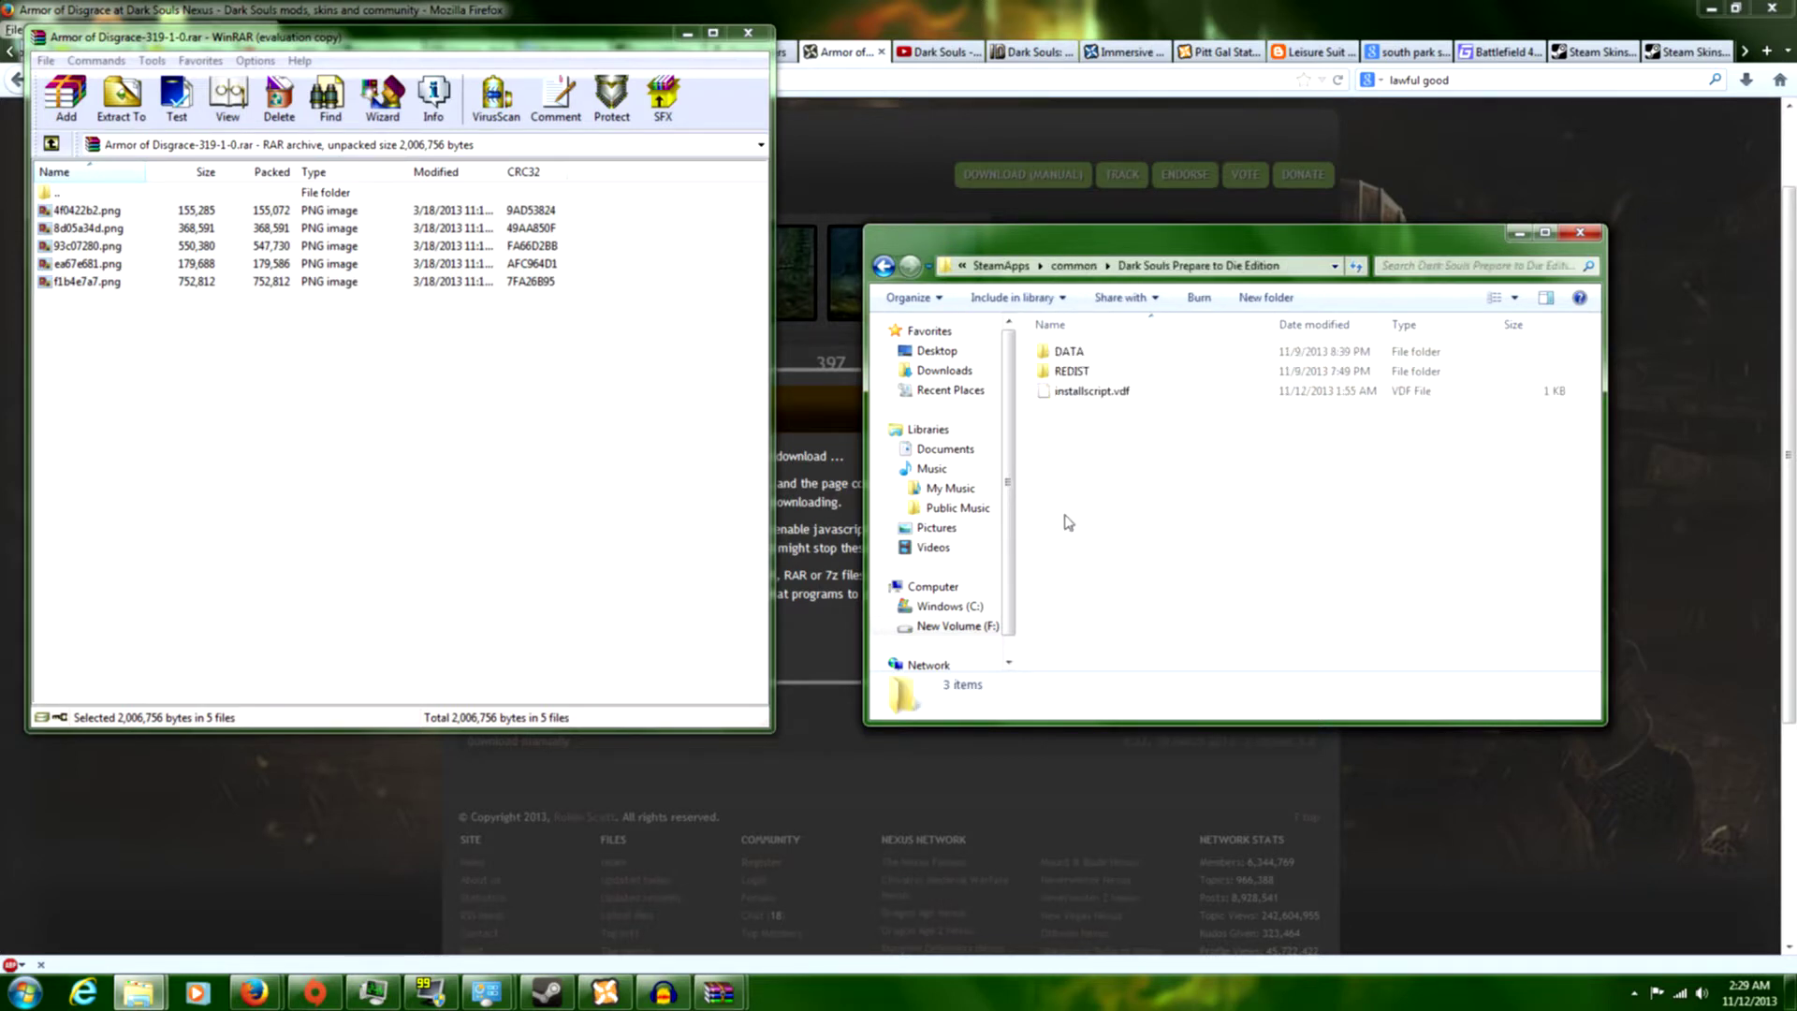
double_click(1065, 354)
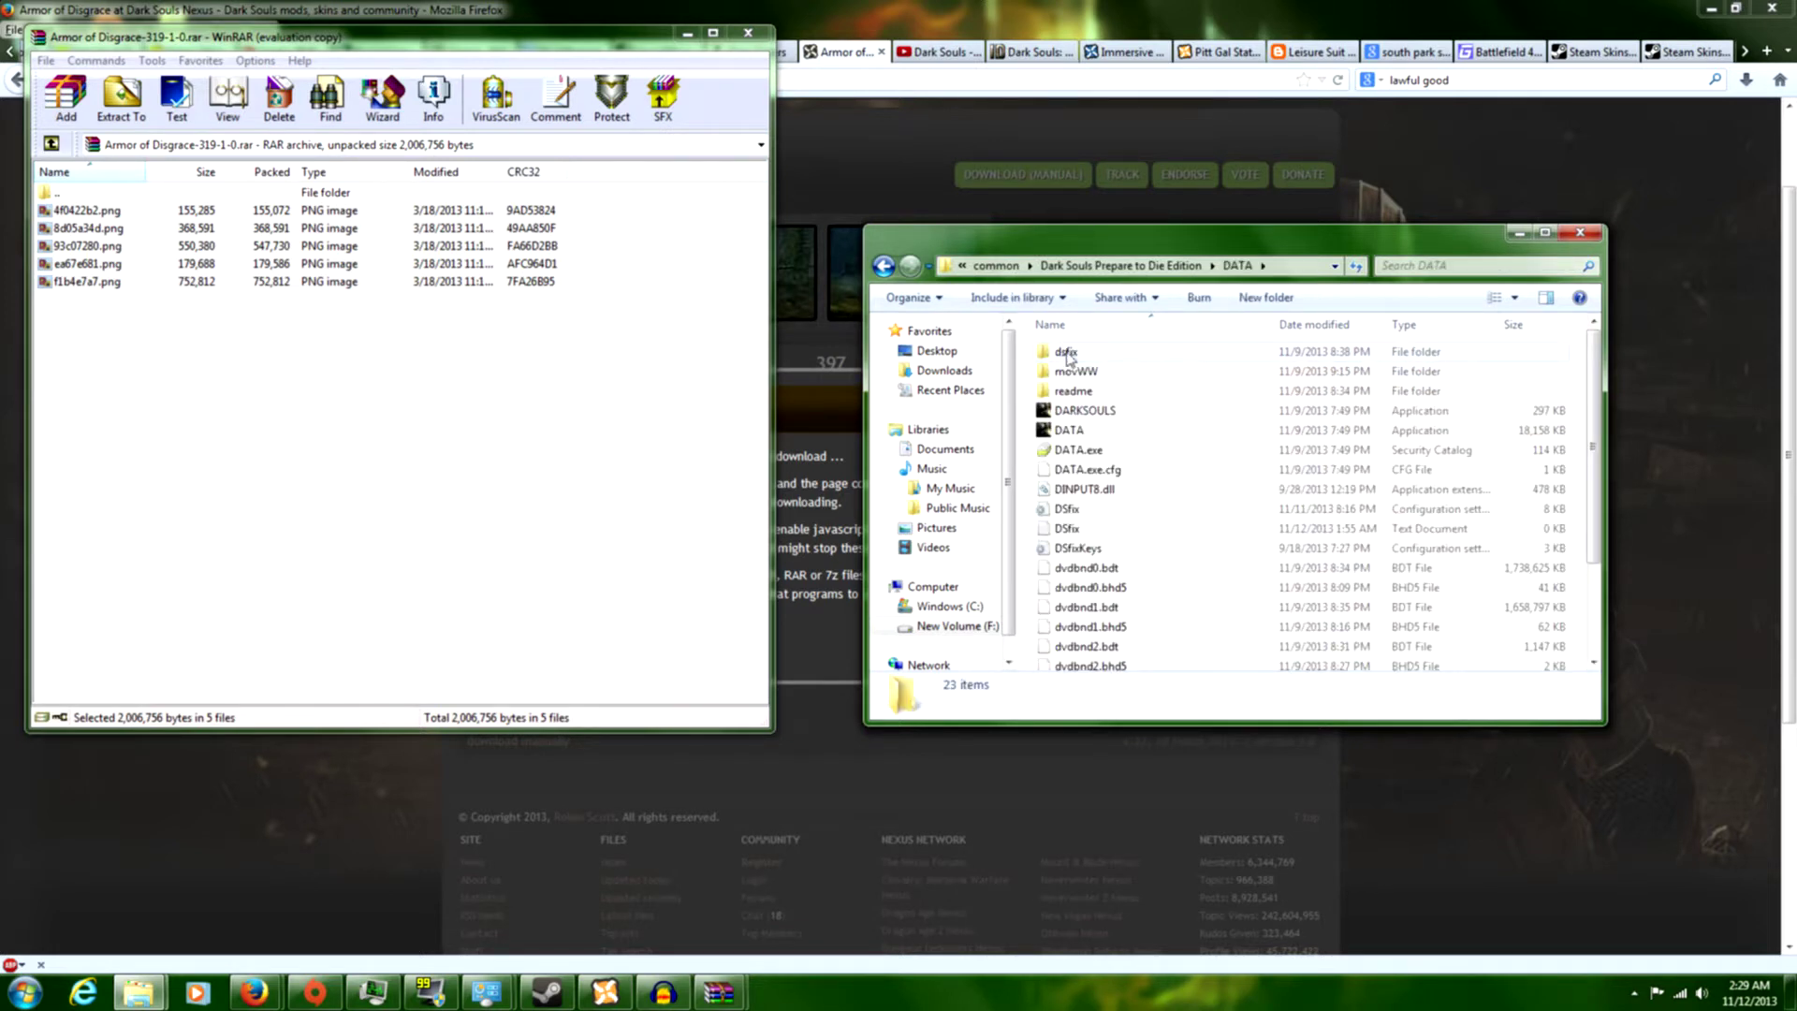
double_click(1066, 354)
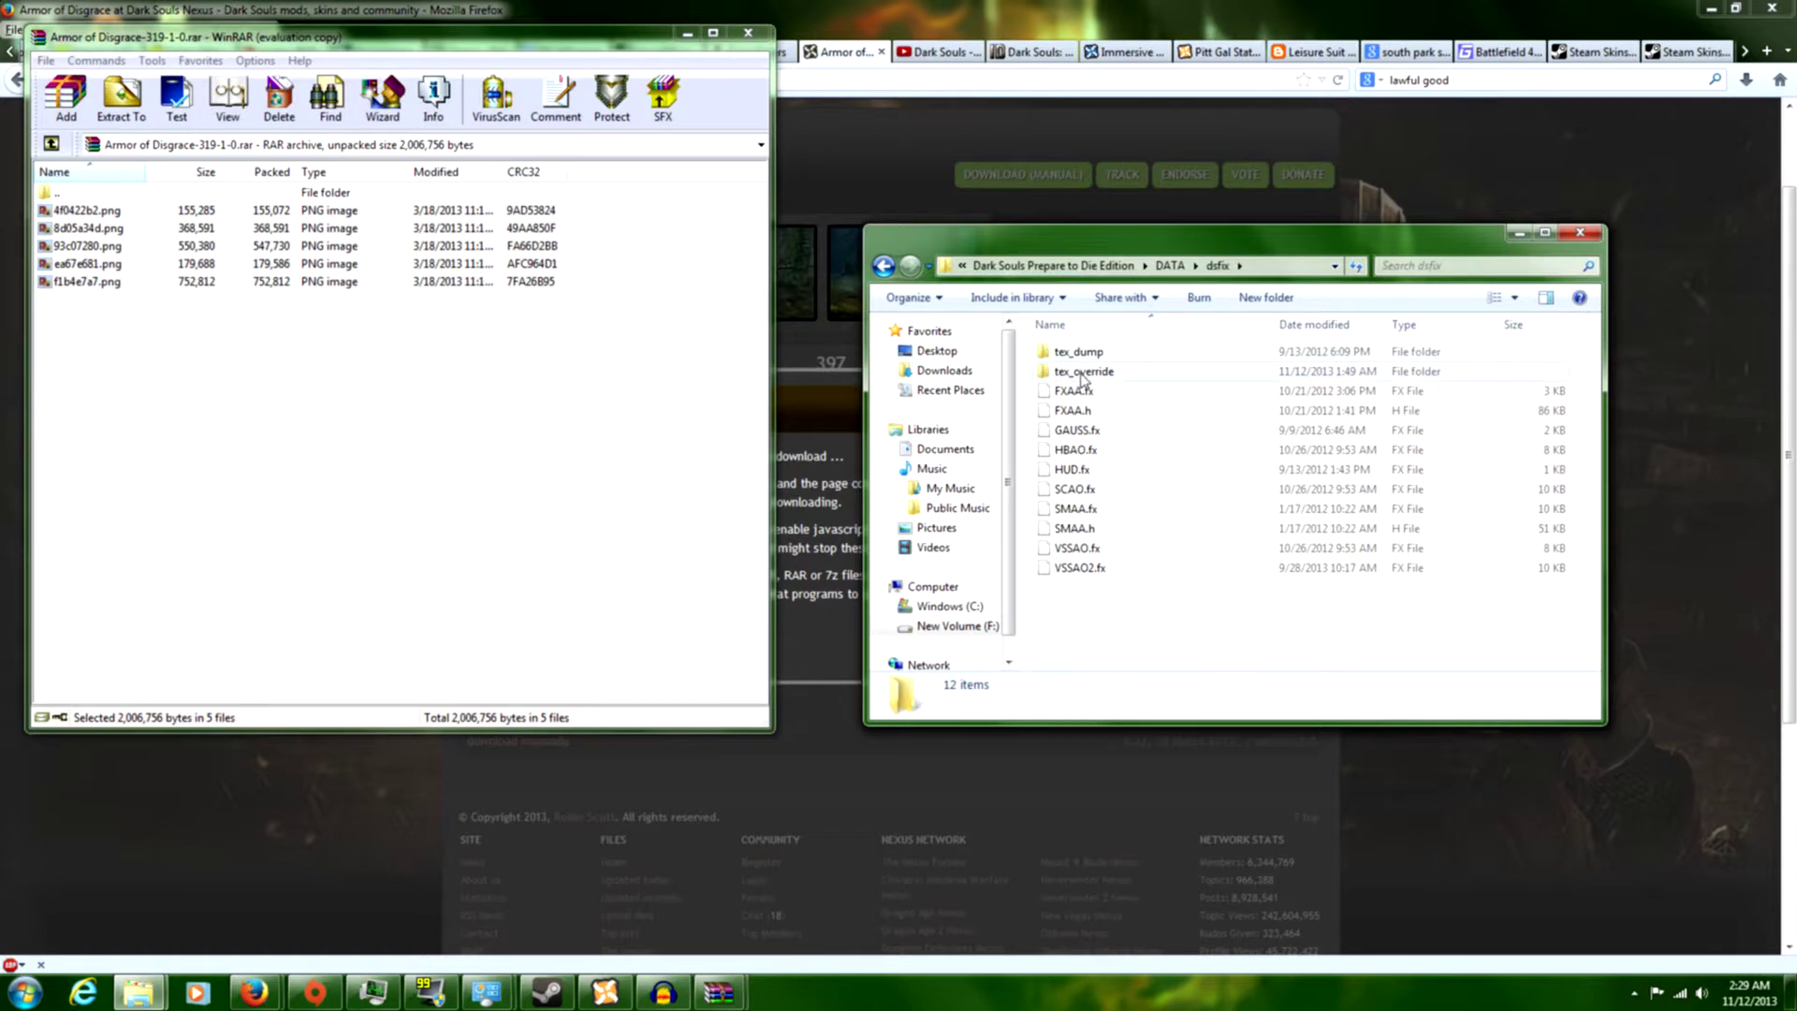
left_click(1074, 373)
double_click(1074, 374)
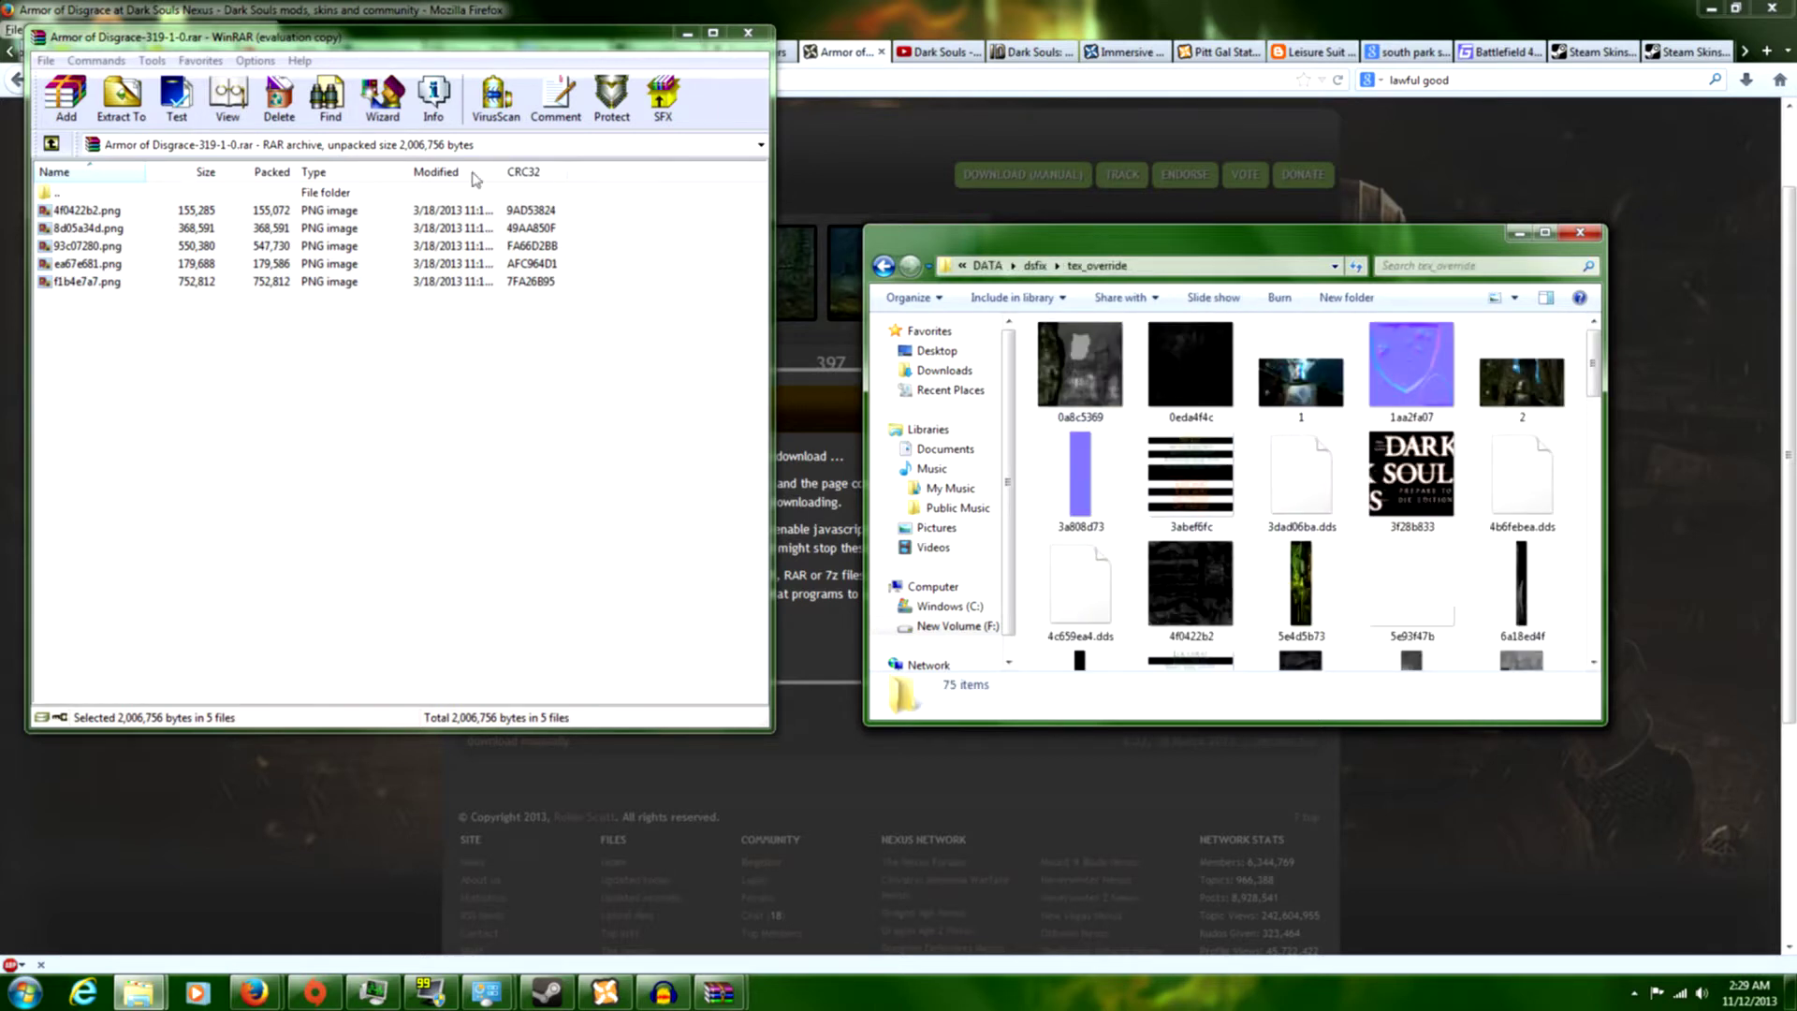
left_click_drag(250, 418, 94, 220)
- Drag the five archive PNGs into tex_override and apply the choice to all 4 other conflicts
left_click_drag(163, 348, 99, 214)
right_click(101, 216)
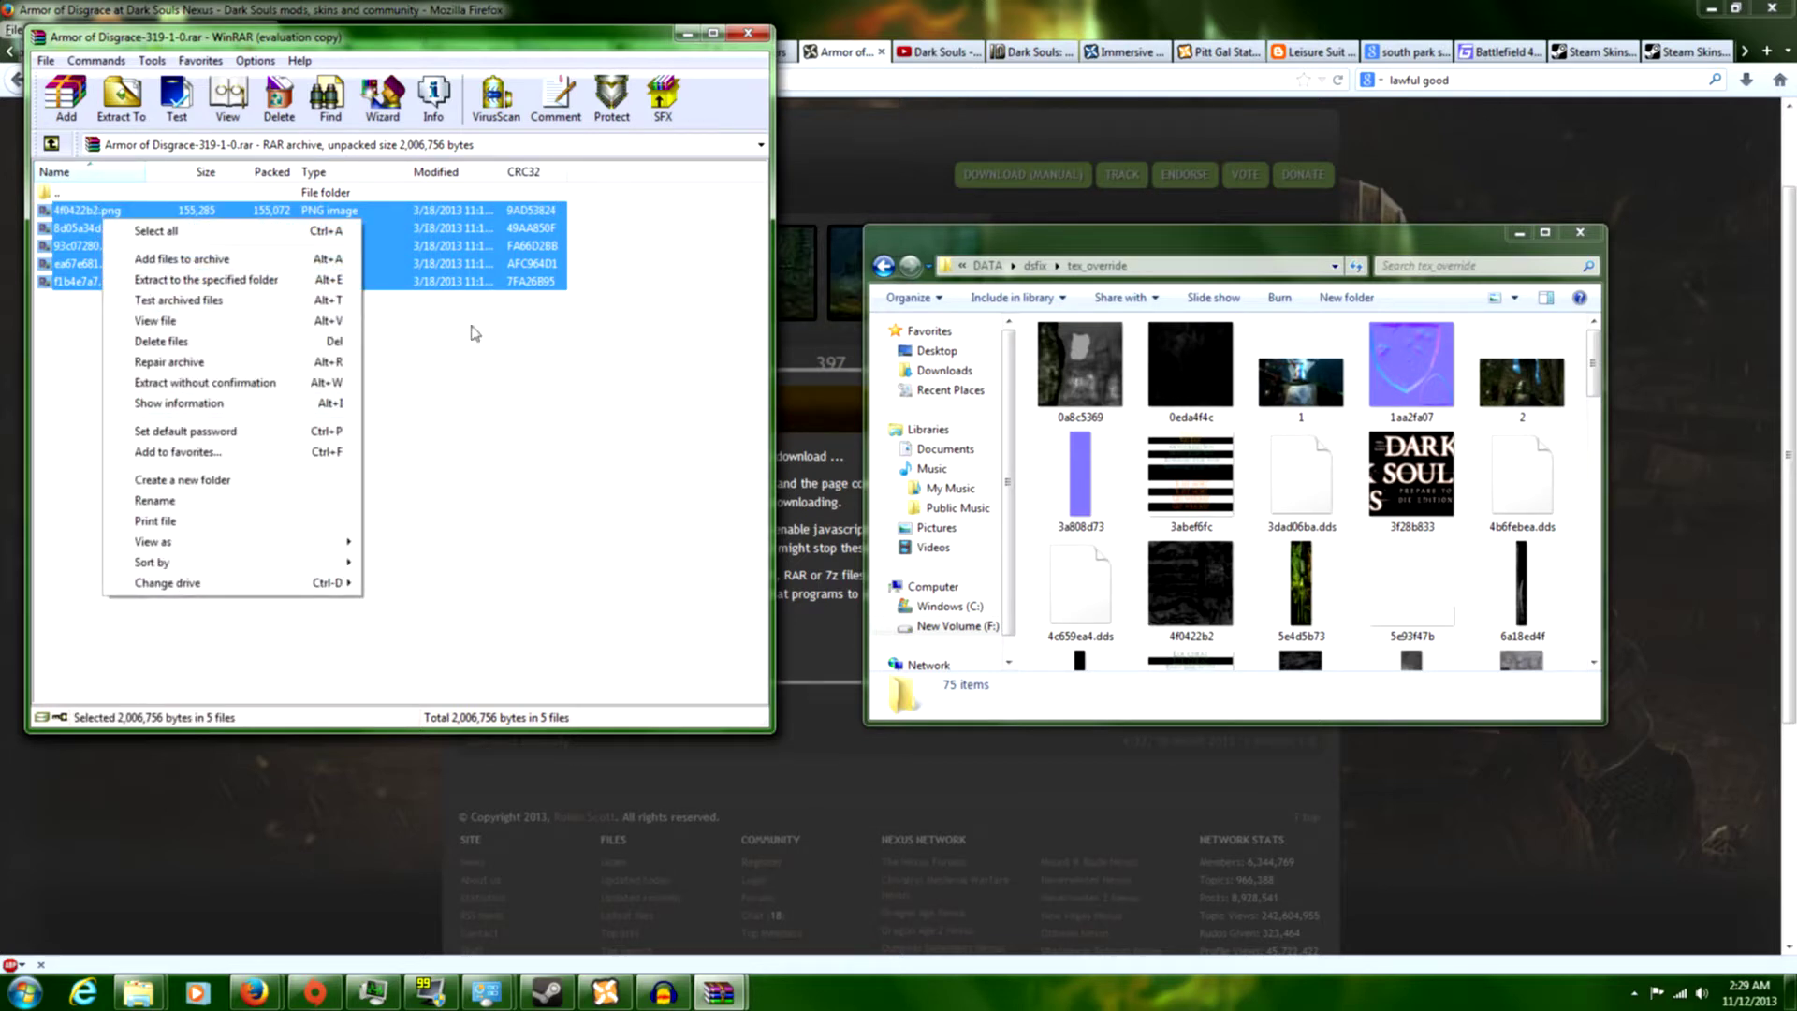
left_click(440, 361)
left_click_drag(182, 392, 1185, 585)
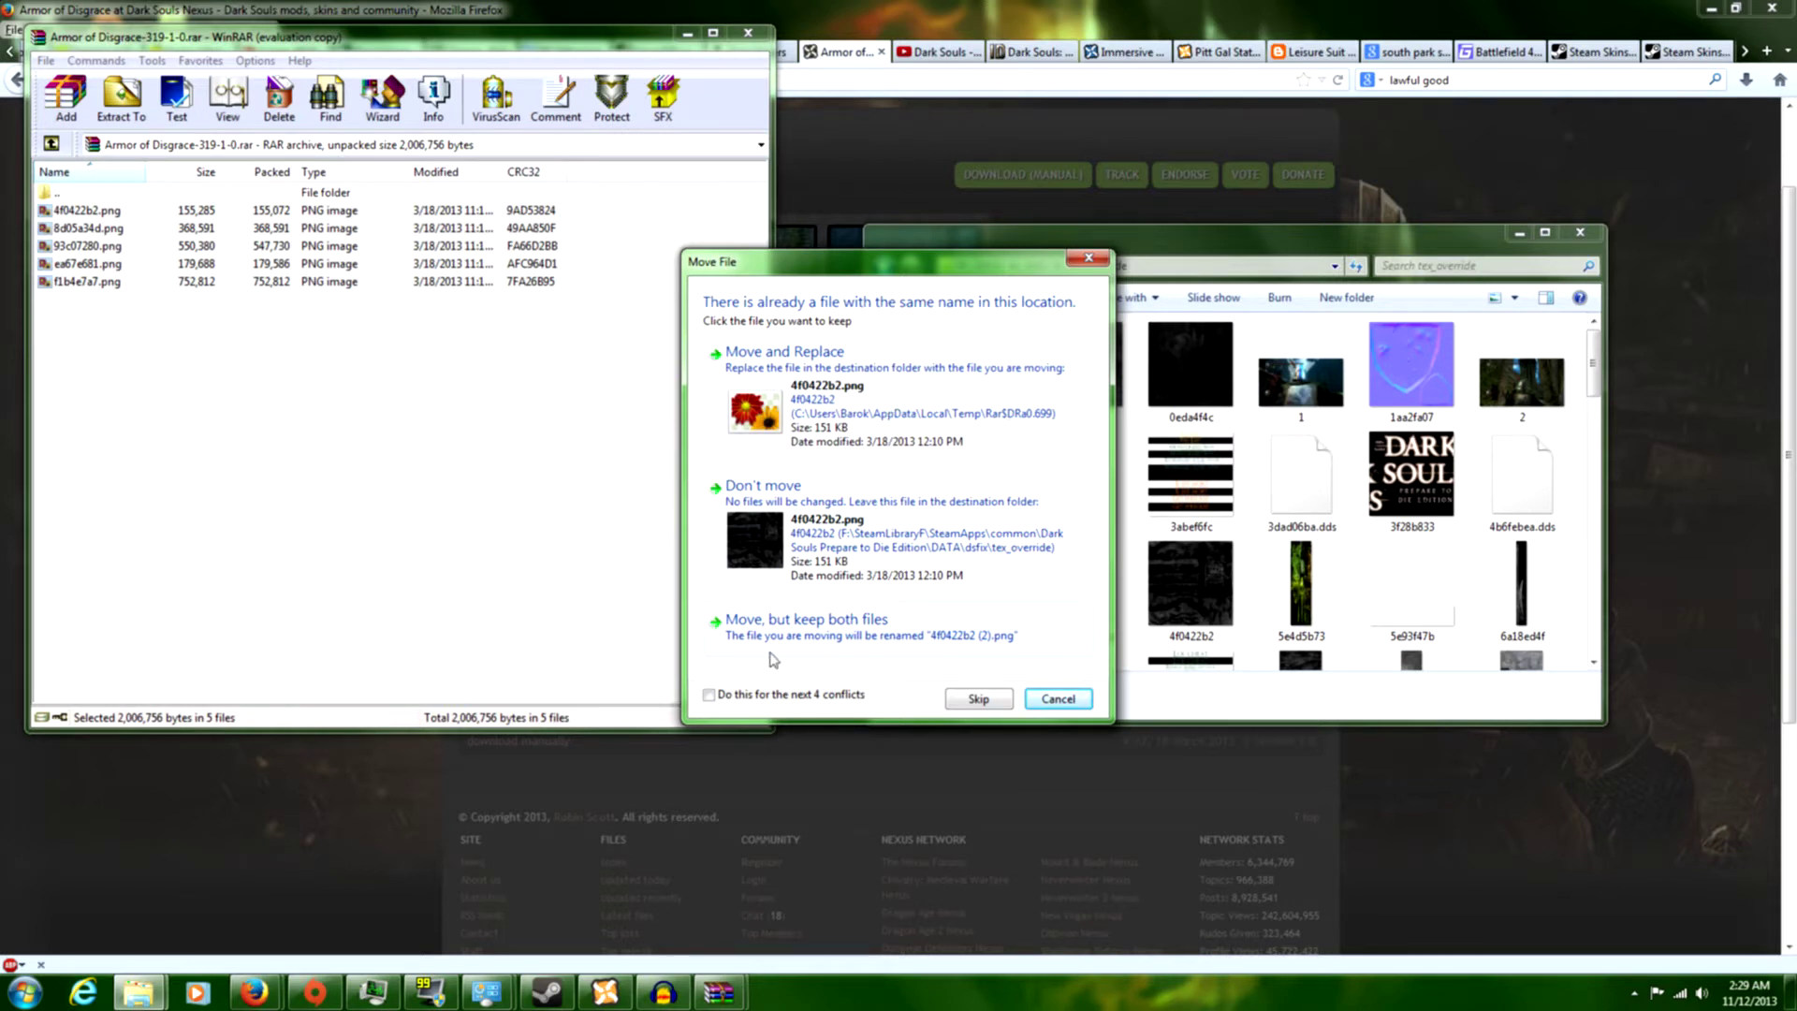
left_click(709, 695)
- Replace the existing tex_override textures with the archive PNGs and close the windows
left_click(759, 388)
left_click(1581, 232)
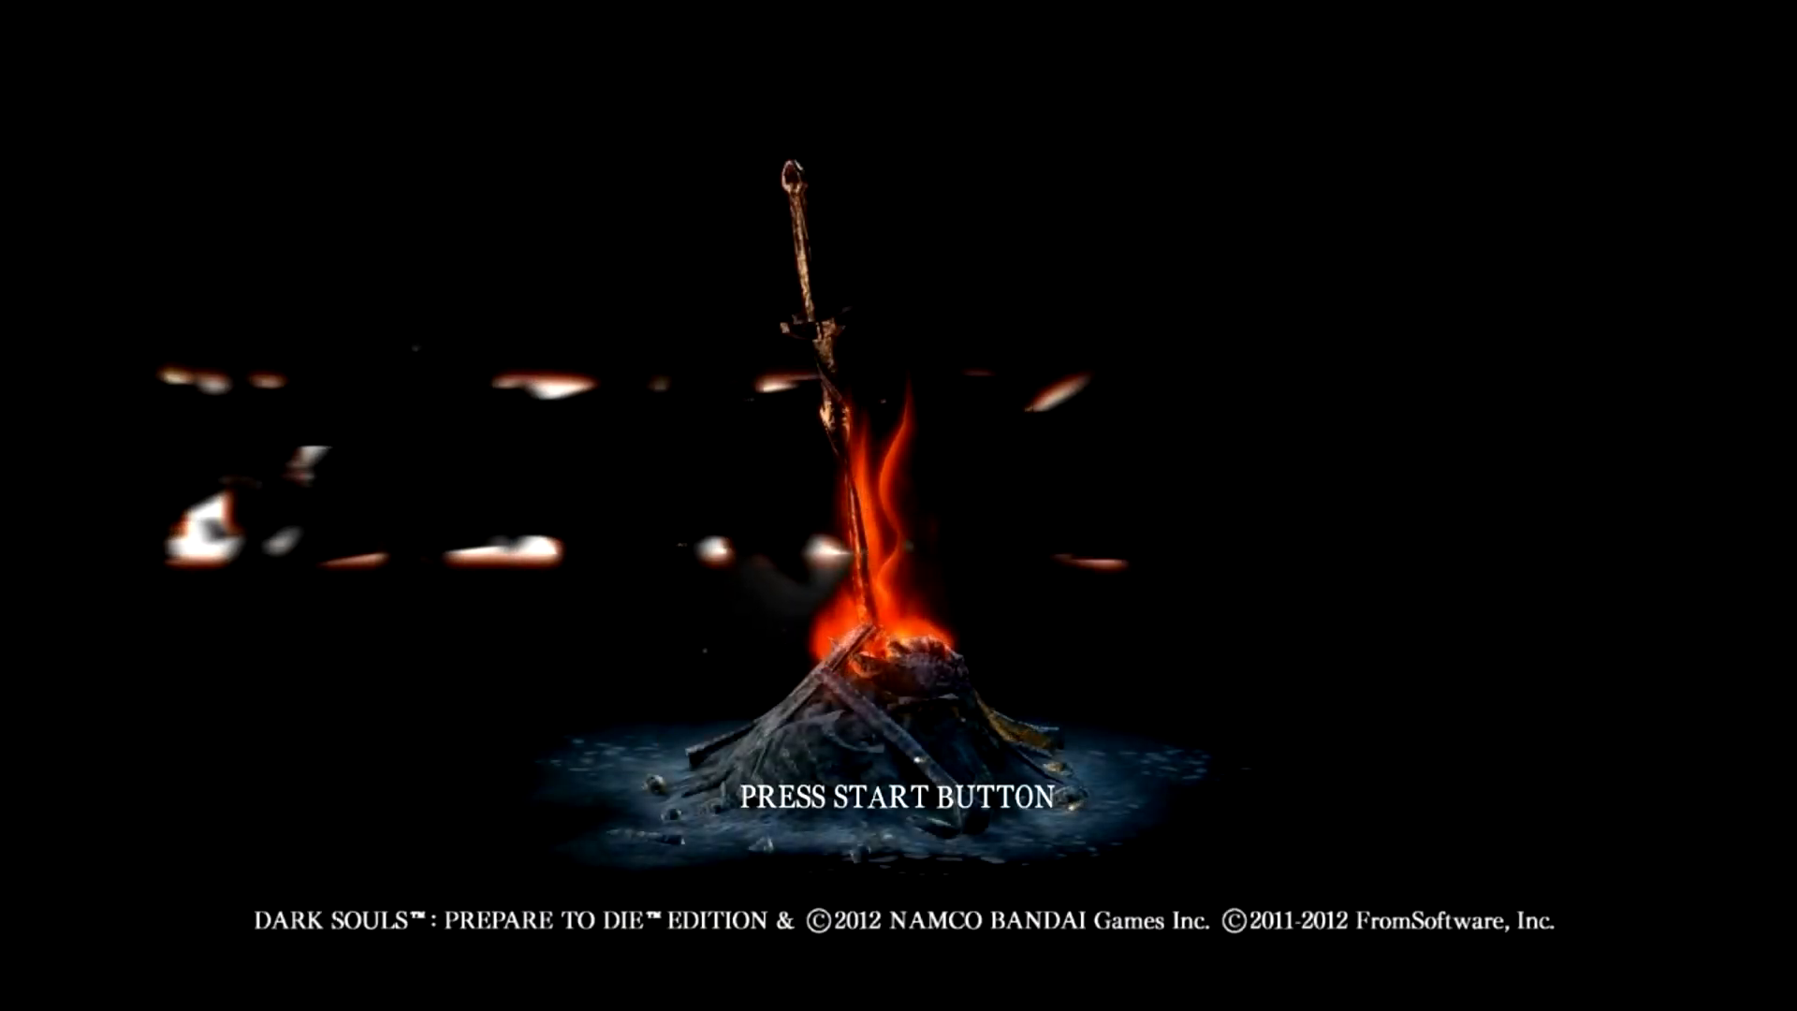
- From the title screen, load the first save, the level 59 Anor Londo character
key("Return")
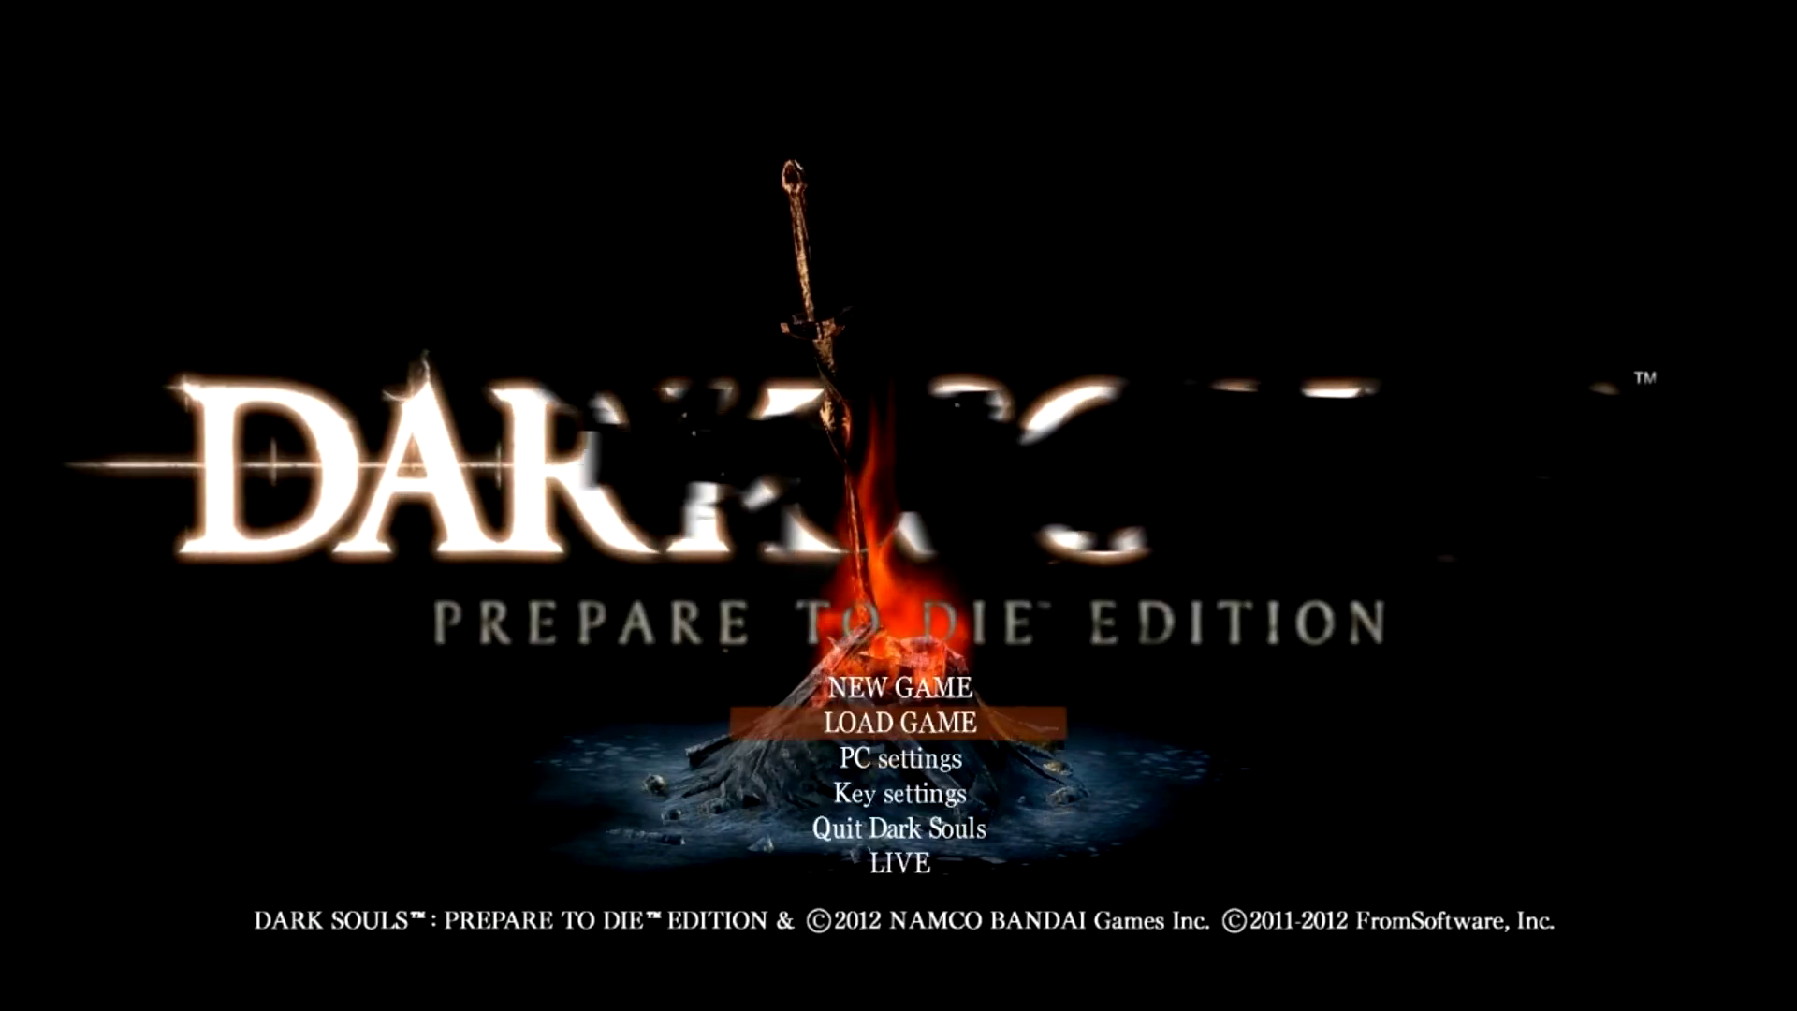
key("Return")
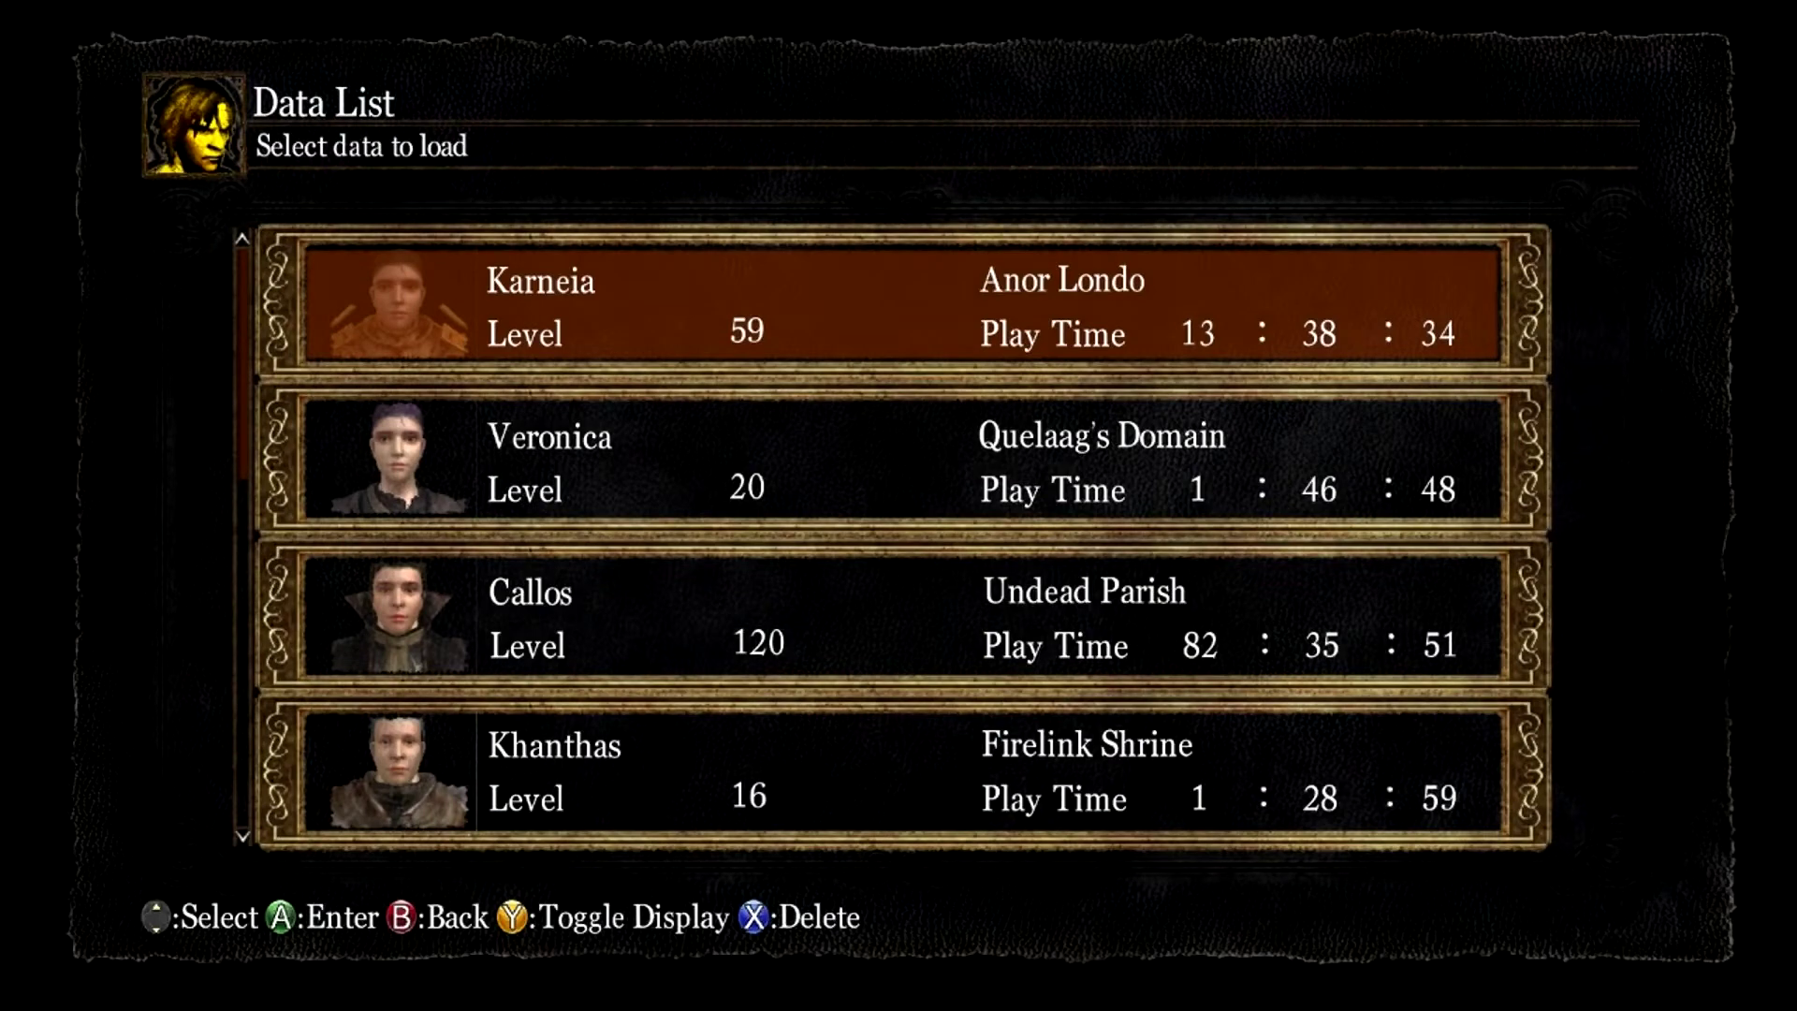
key("Return")
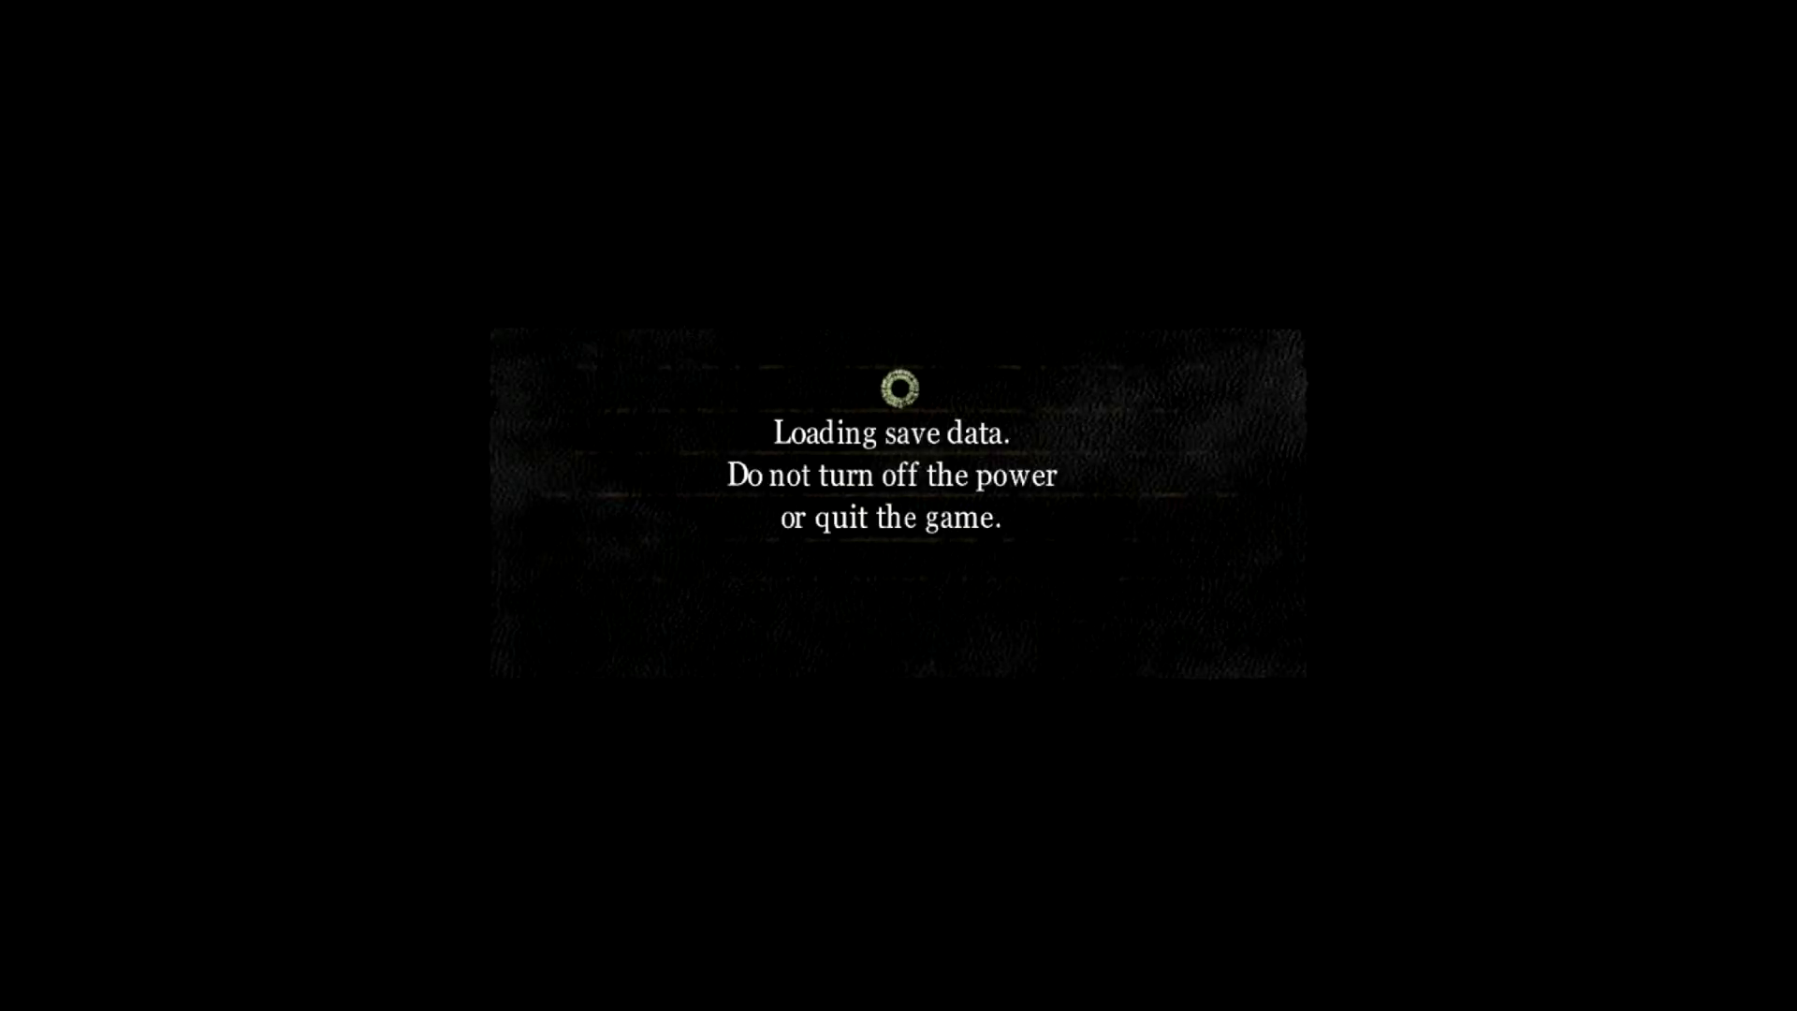